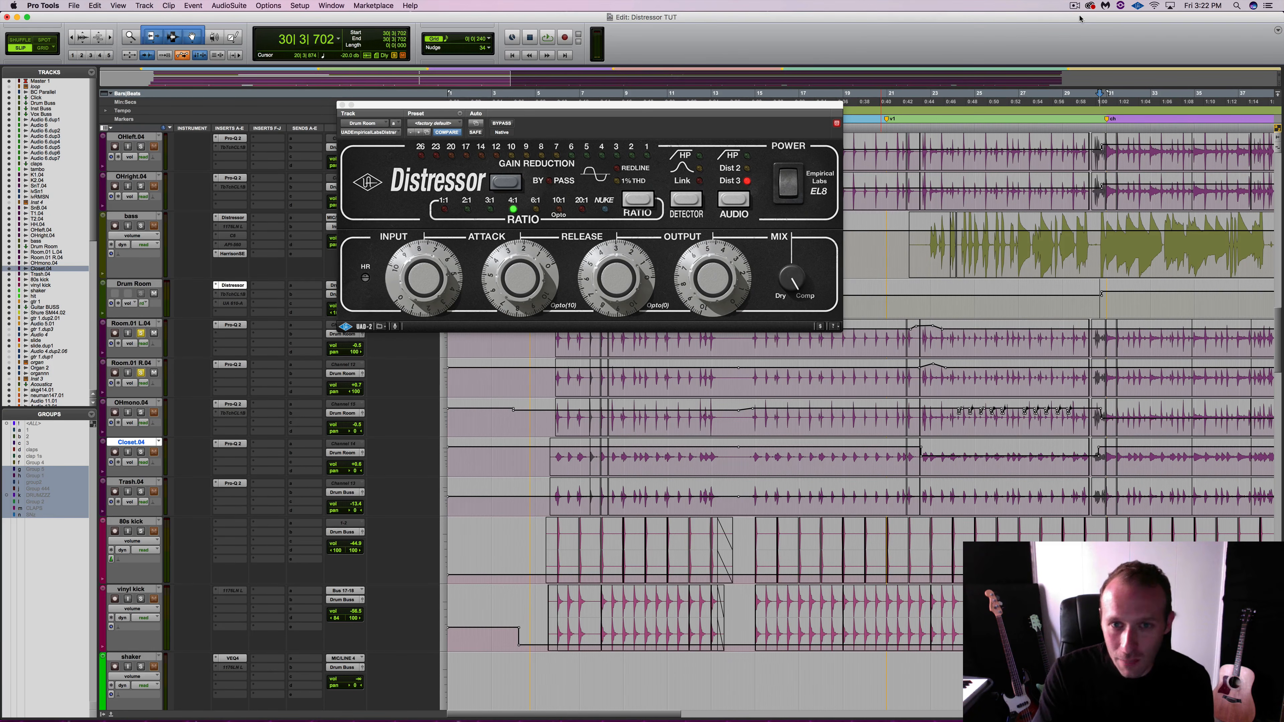
Play the mix from bar 30 while switching the Drum Room Distressor between bypassed and active, ending bypassed.
left_click(505, 124)
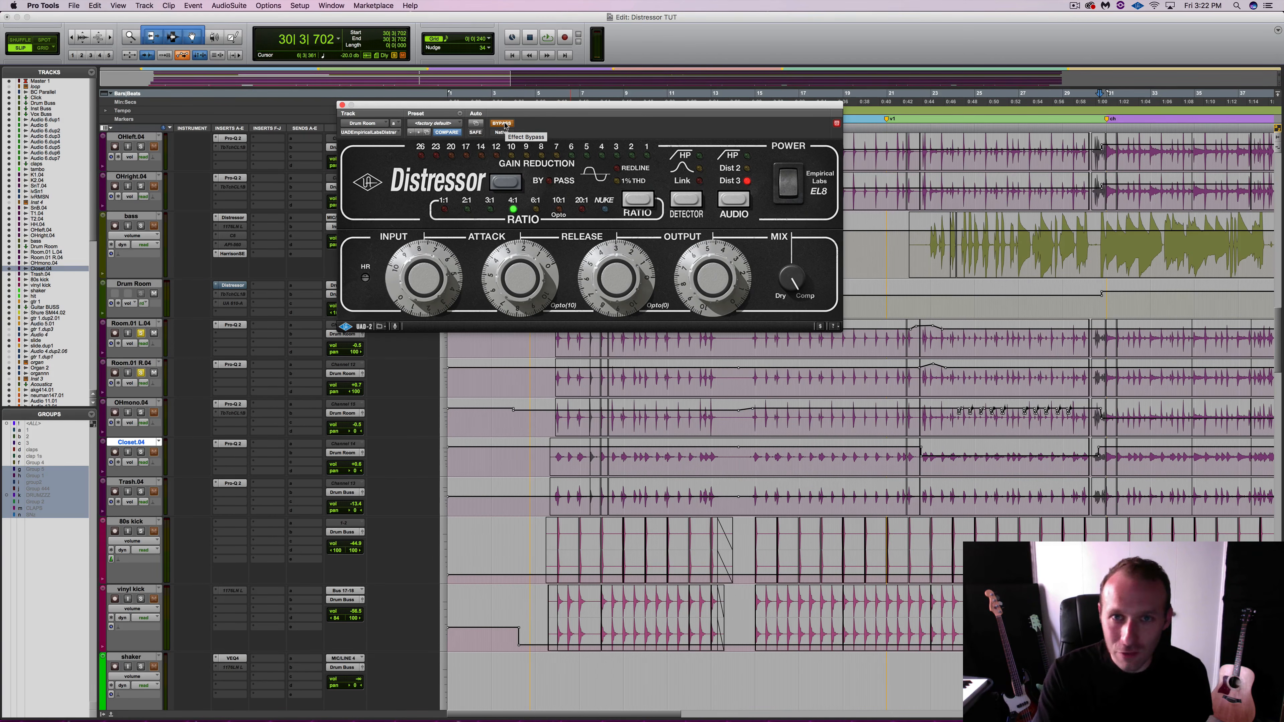
key("space")
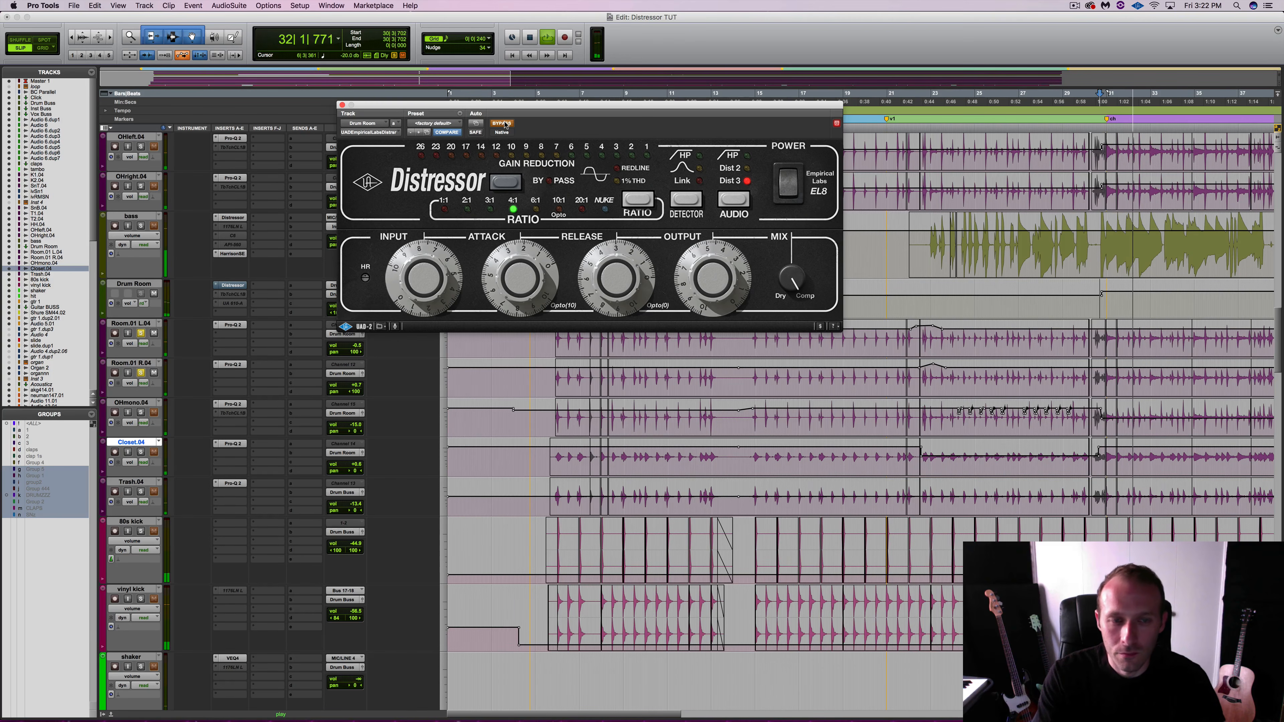
left_click(502, 123)
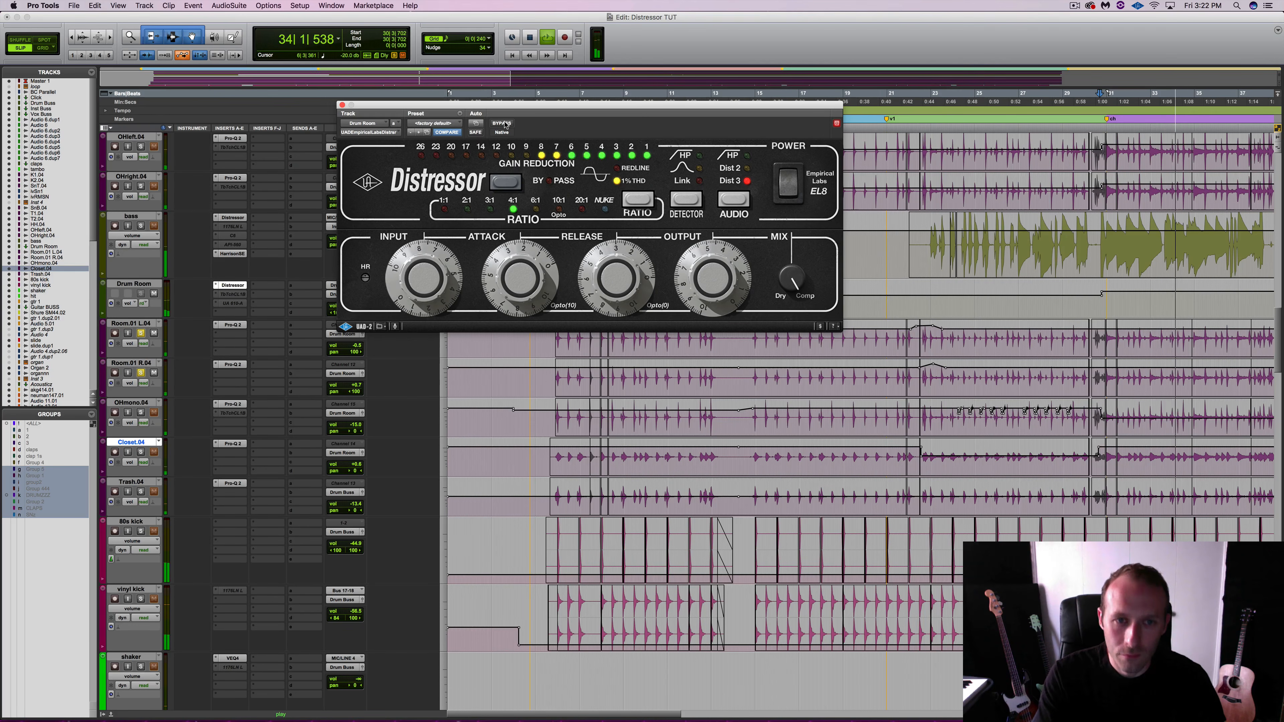
left_click(502, 124)
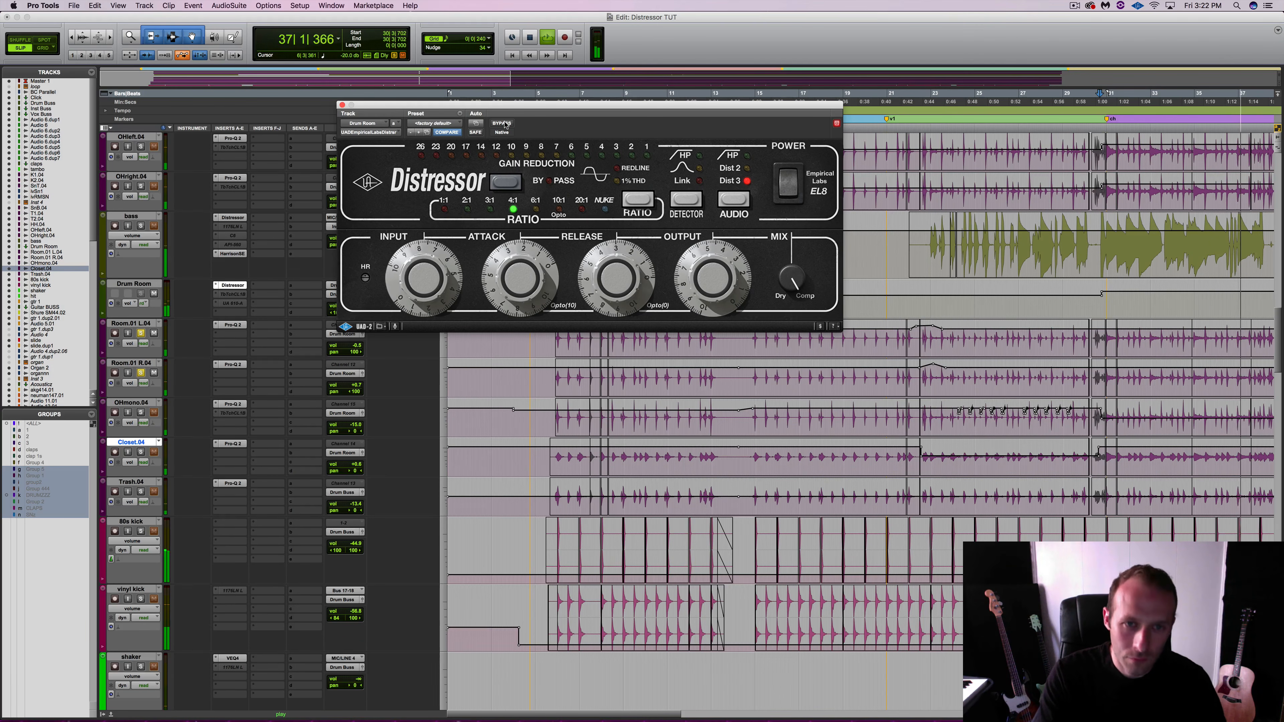
left_click(502, 123)
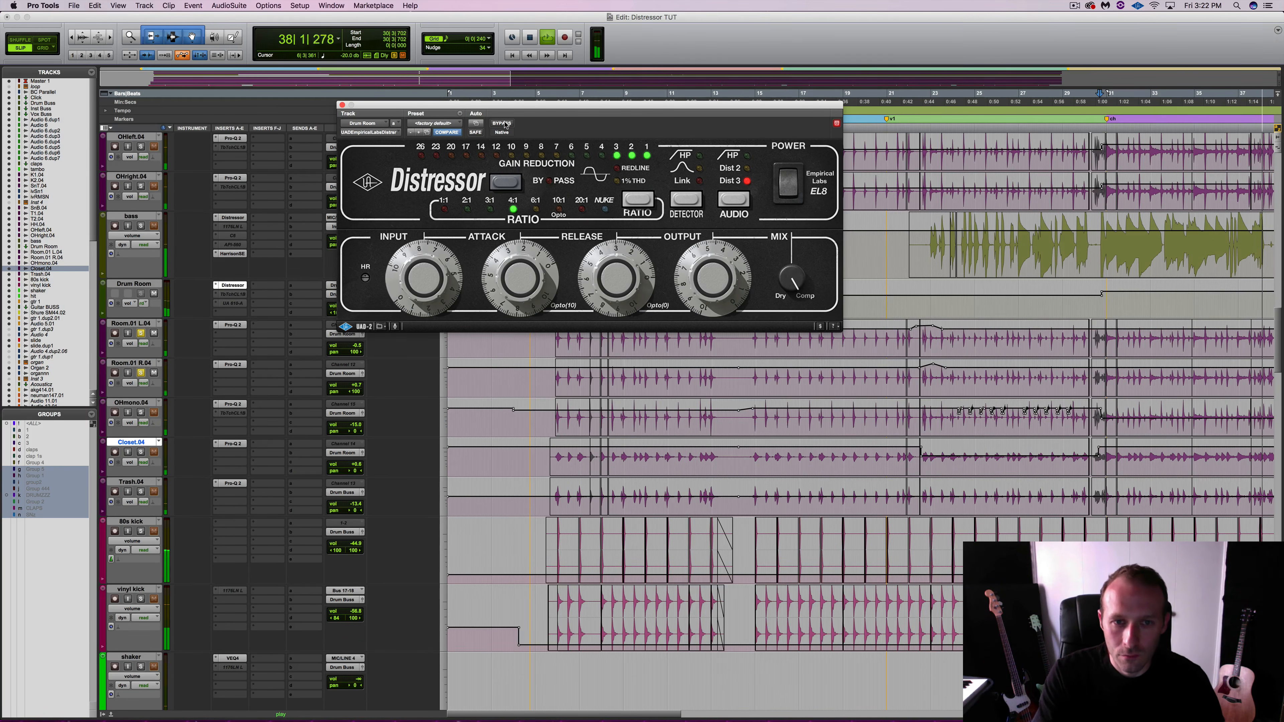
left_click(503, 123)
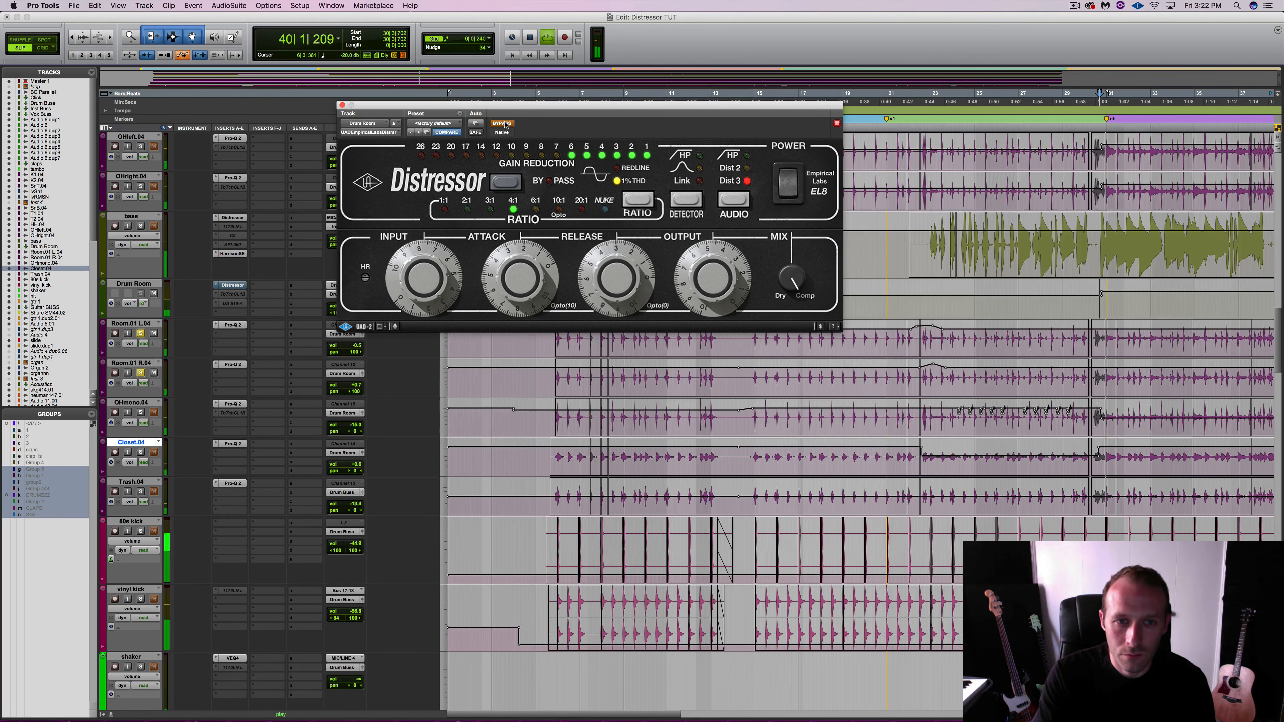
key("space")
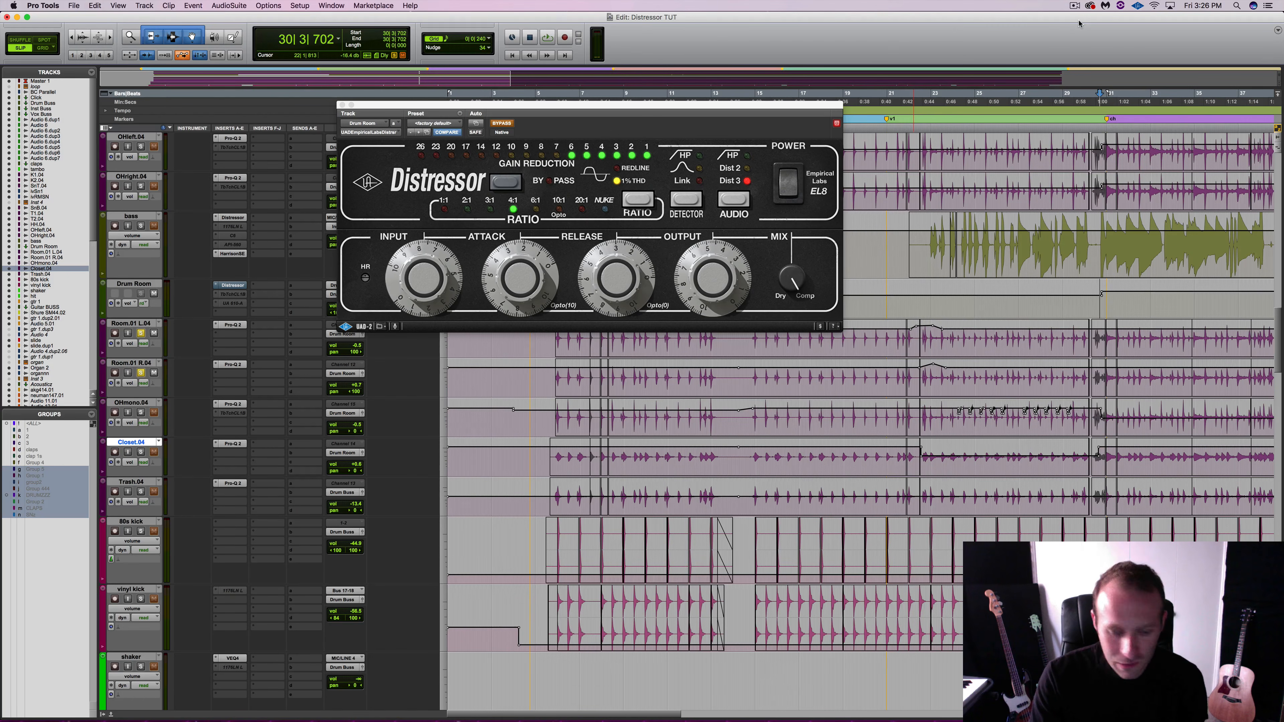
Solo the OHmono.04 and Closet.04 tracks together with the already soloed room tracks.
left_click(130, 323)
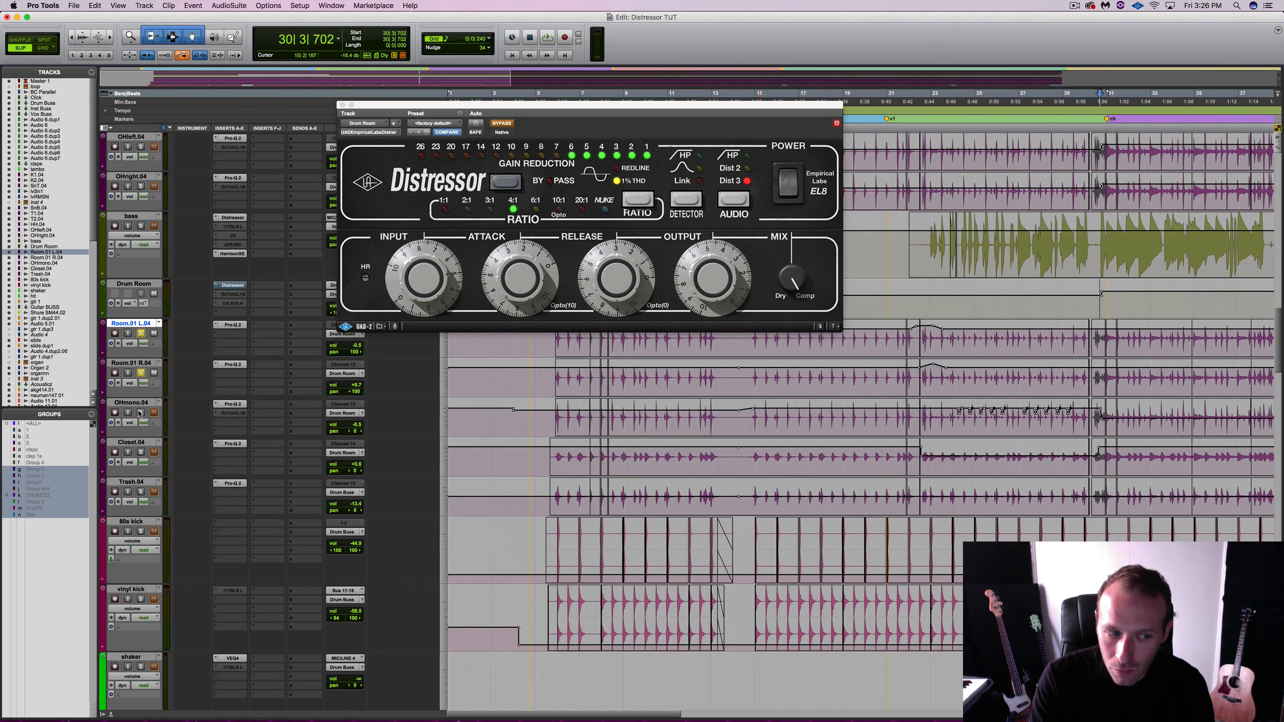
left_click(140, 443)
left_click(132, 402, "shift")
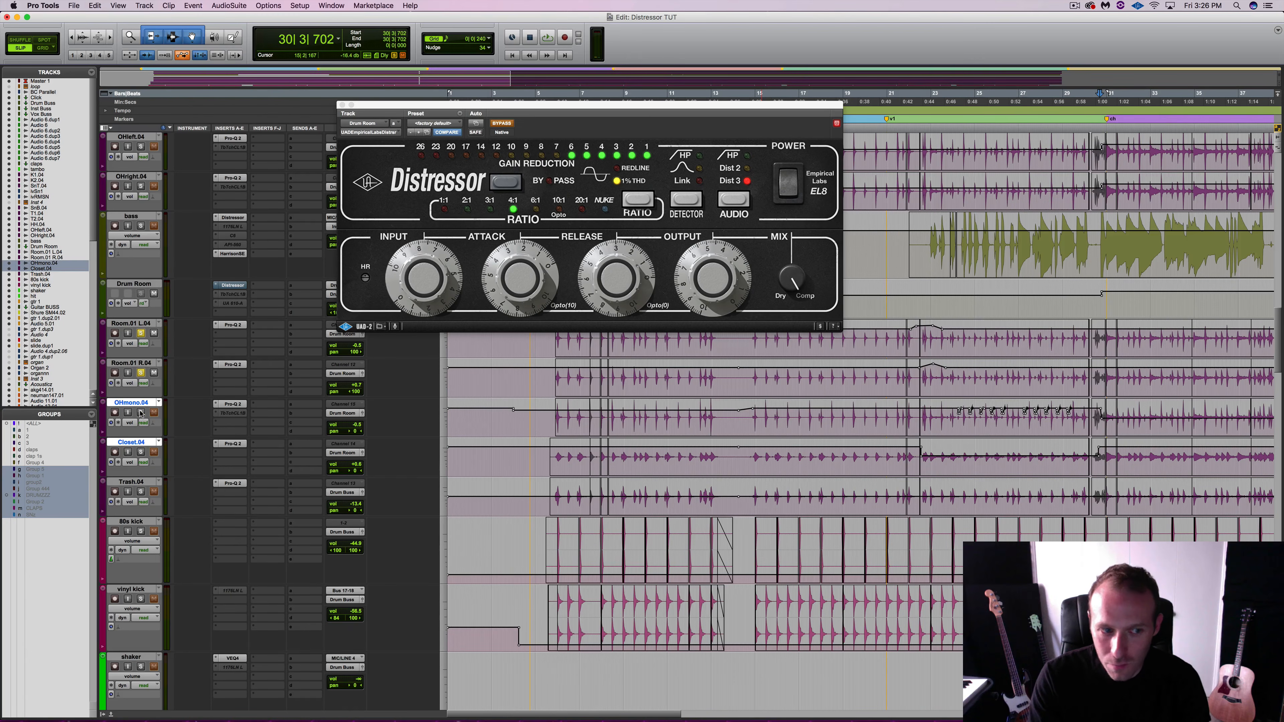
left_click(142, 413)
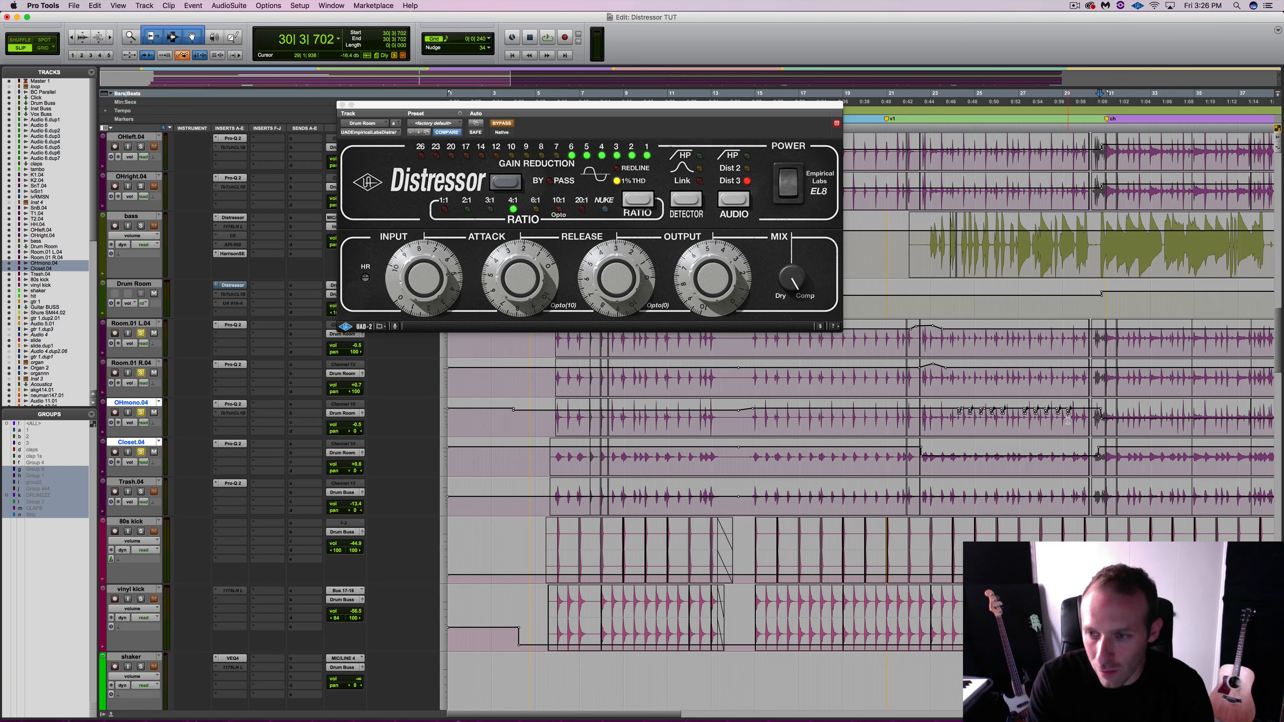
Play the soloed room tracks from 30|3|614 while repeatedly toggling the Drum Room Distressor's bypass to compare the sound.
left_click(1099, 302)
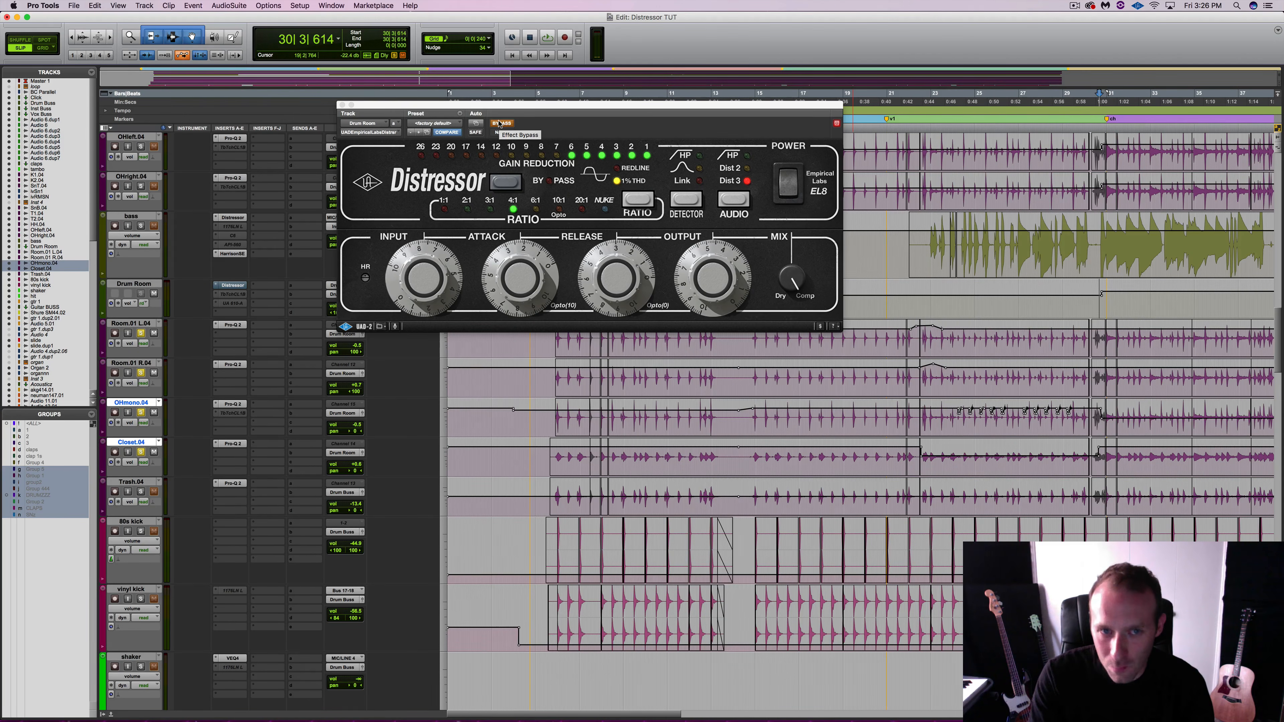
key("space")
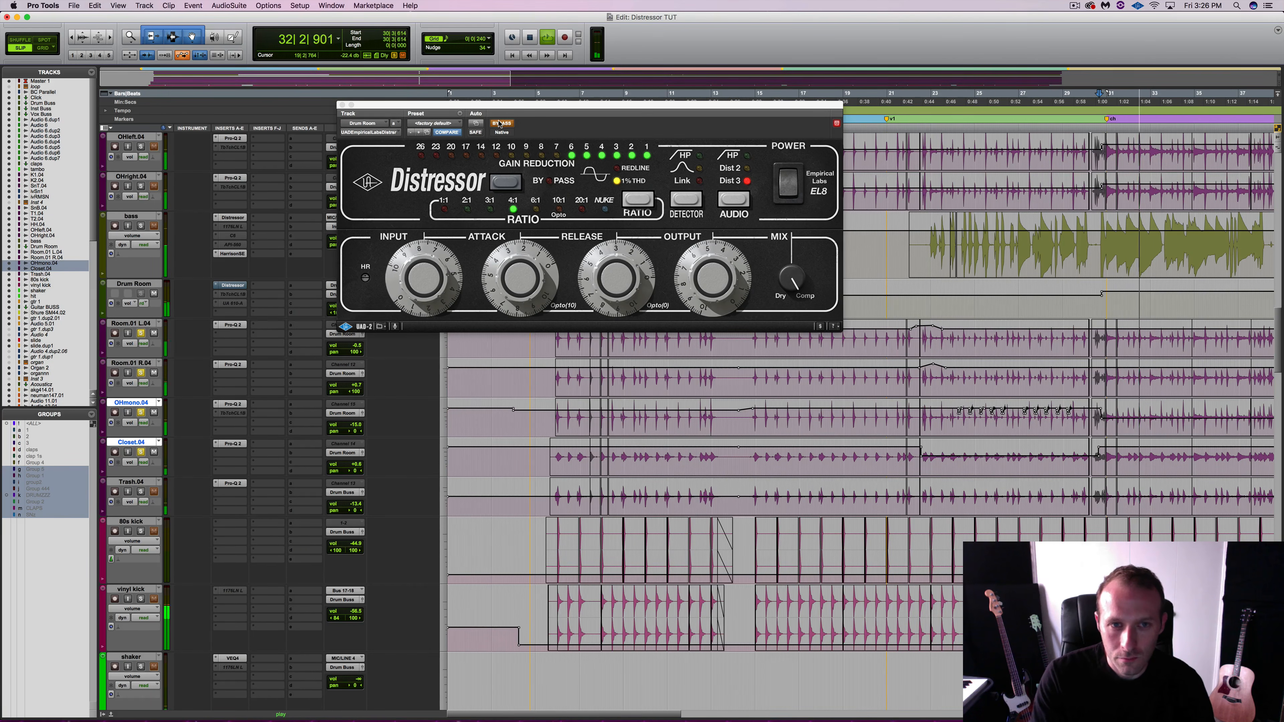
left_click(500, 124)
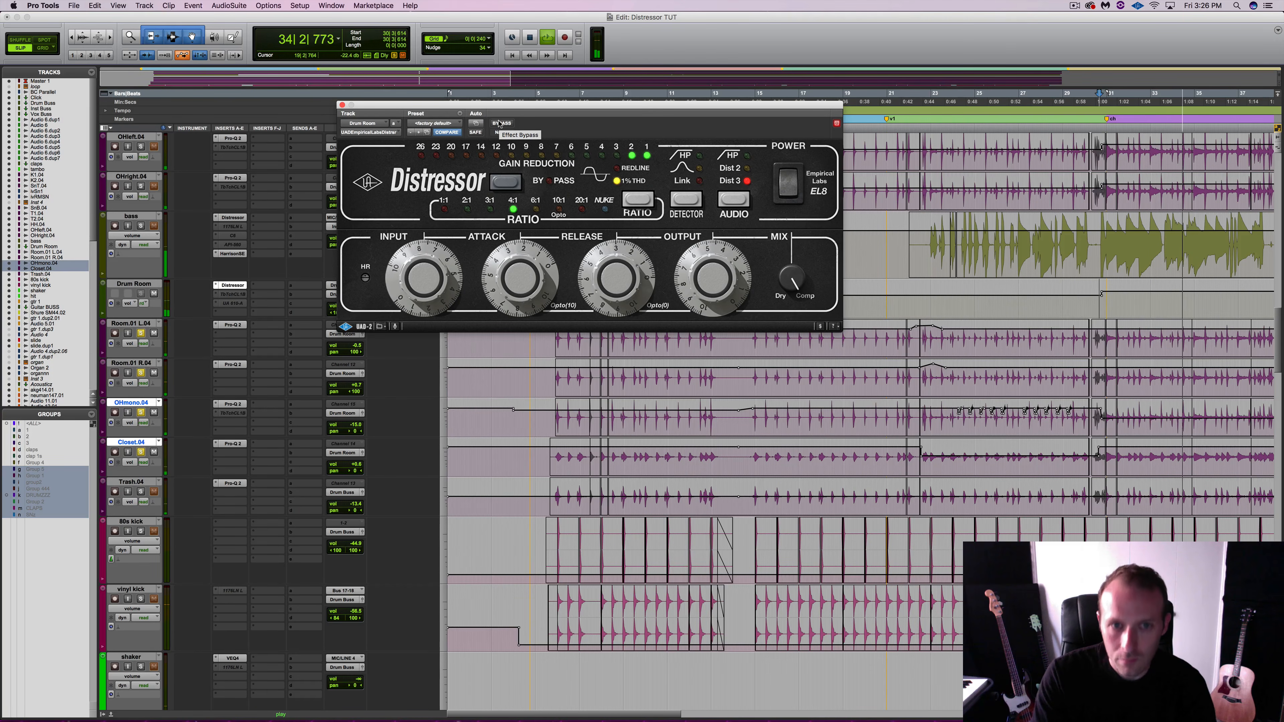
left_click(500, 123)
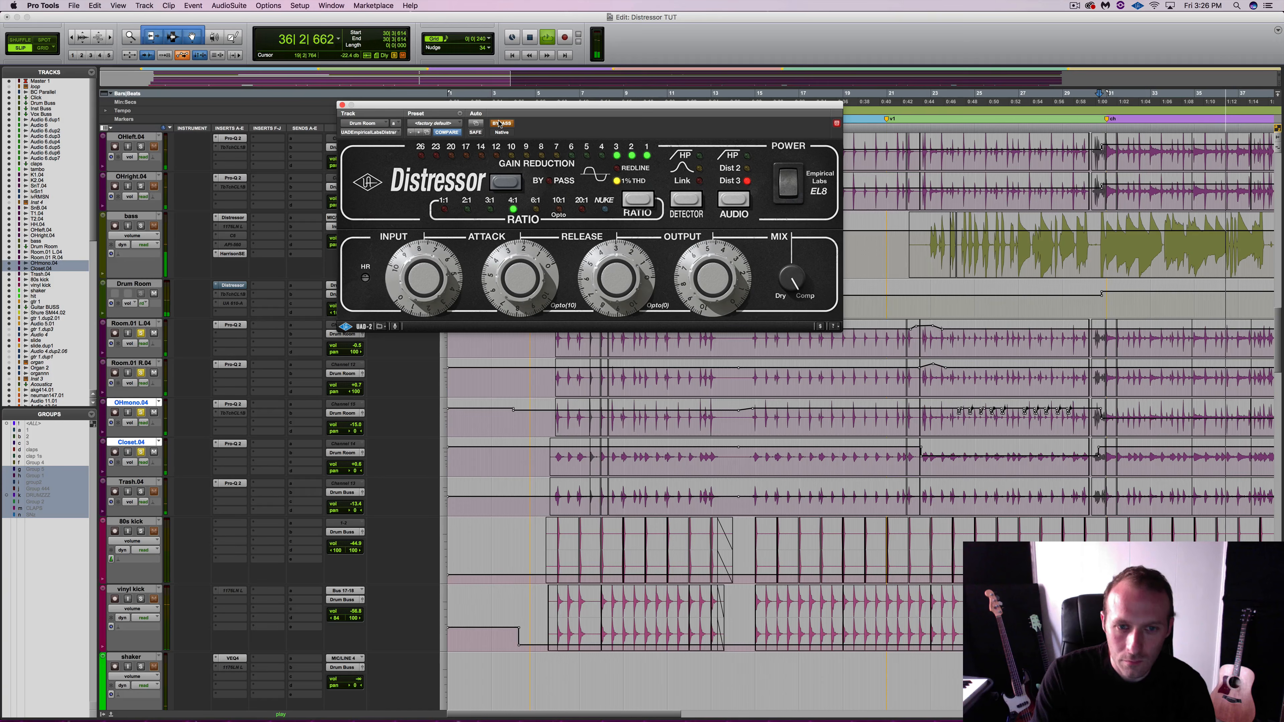
left_click(500, 124)
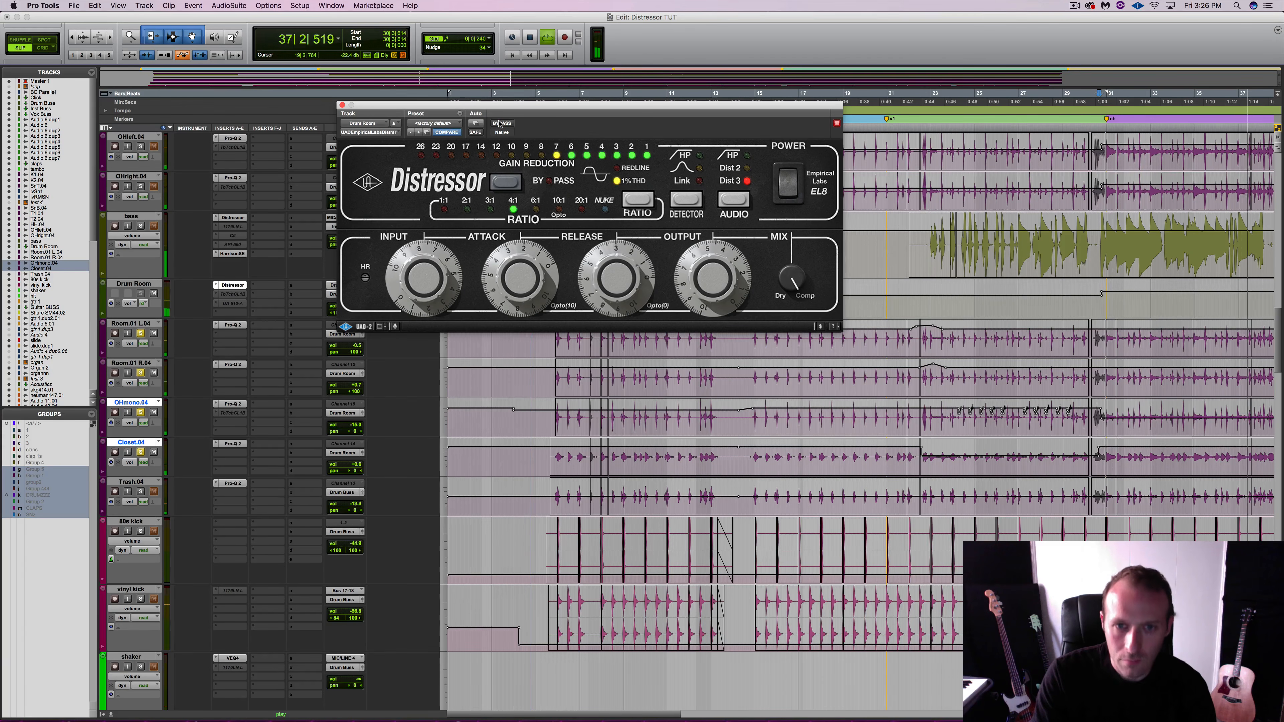
key("super+bracketleft")
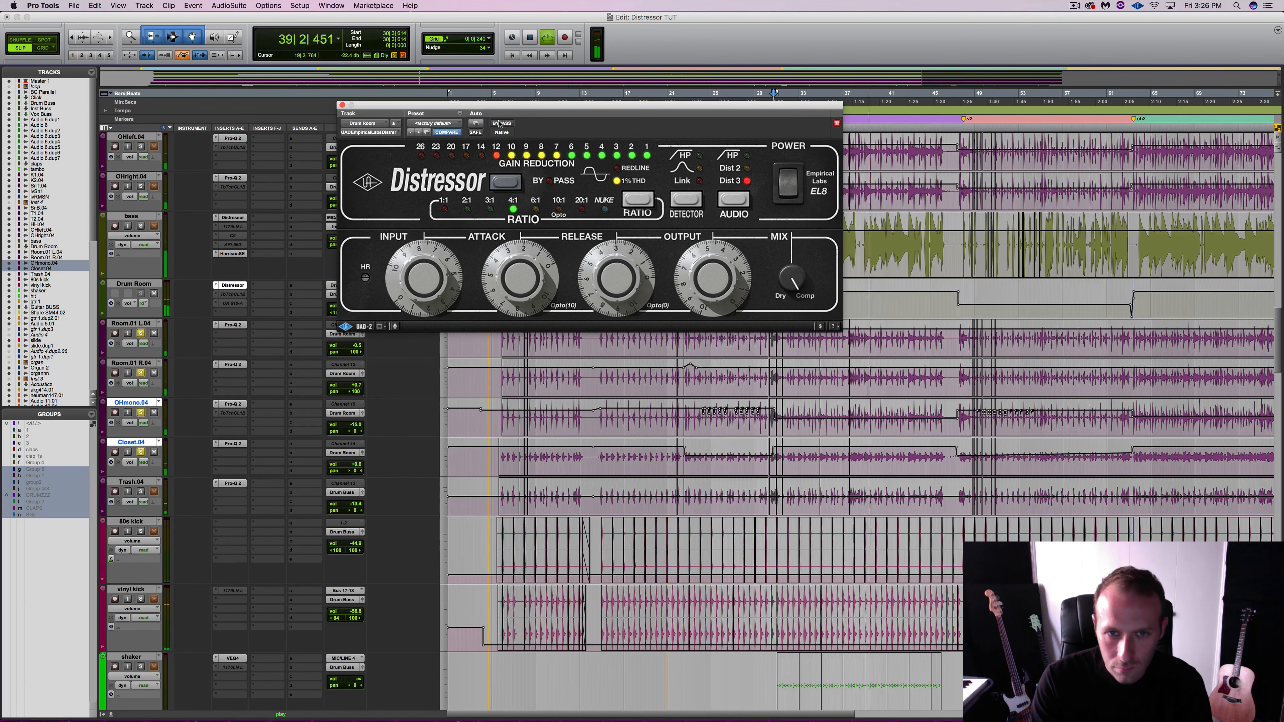
left_click(500, 124)
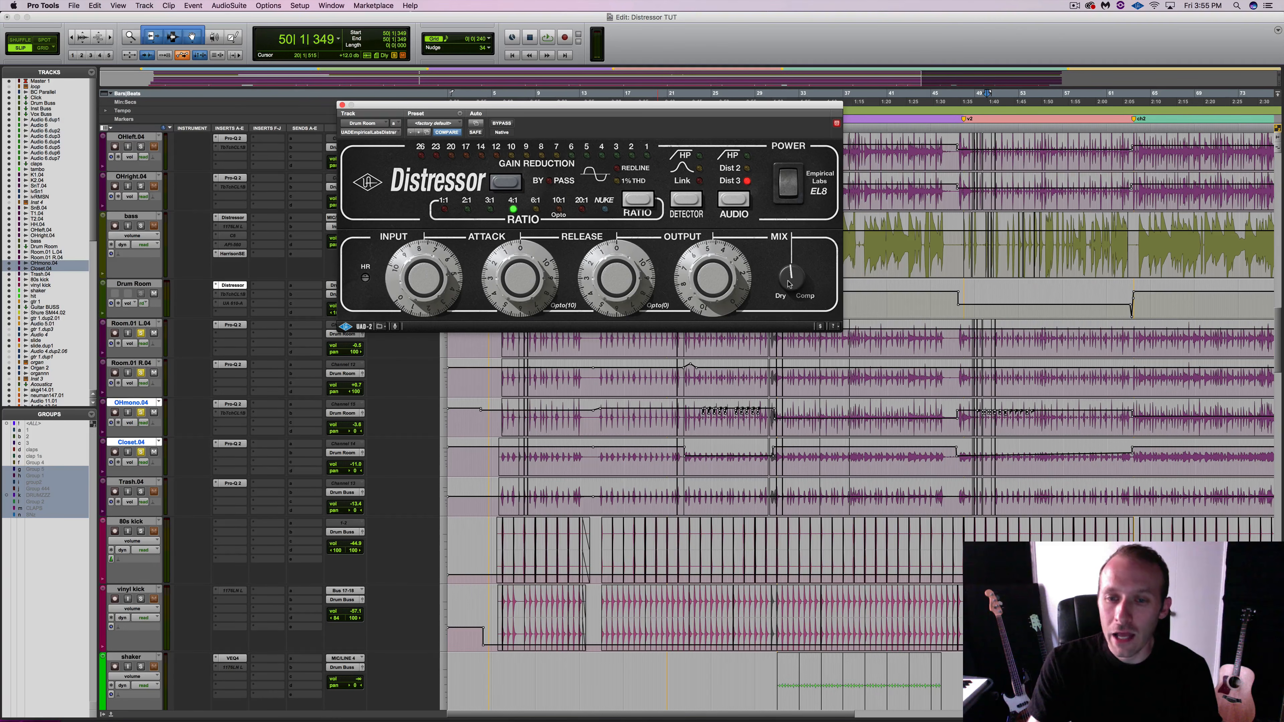
Set the Drum Room Distressor's mix control about halfway between Dry and Comp.
mouse_move(790, 273)
left_mouse_down()
mouse_move(782, 327)
mouse_move(796, 230)
mouse_move(782, 285)
mouse_move(781, 270)
left_mouse_up()
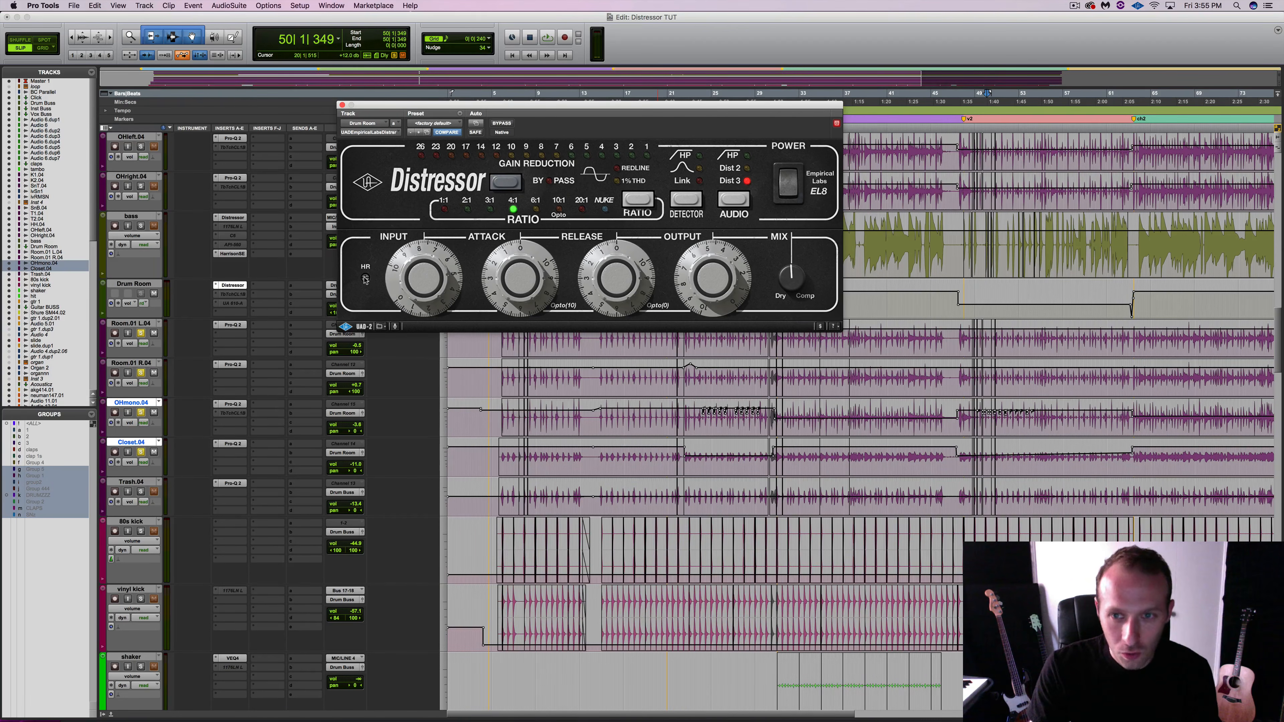
left_click(786, 189)
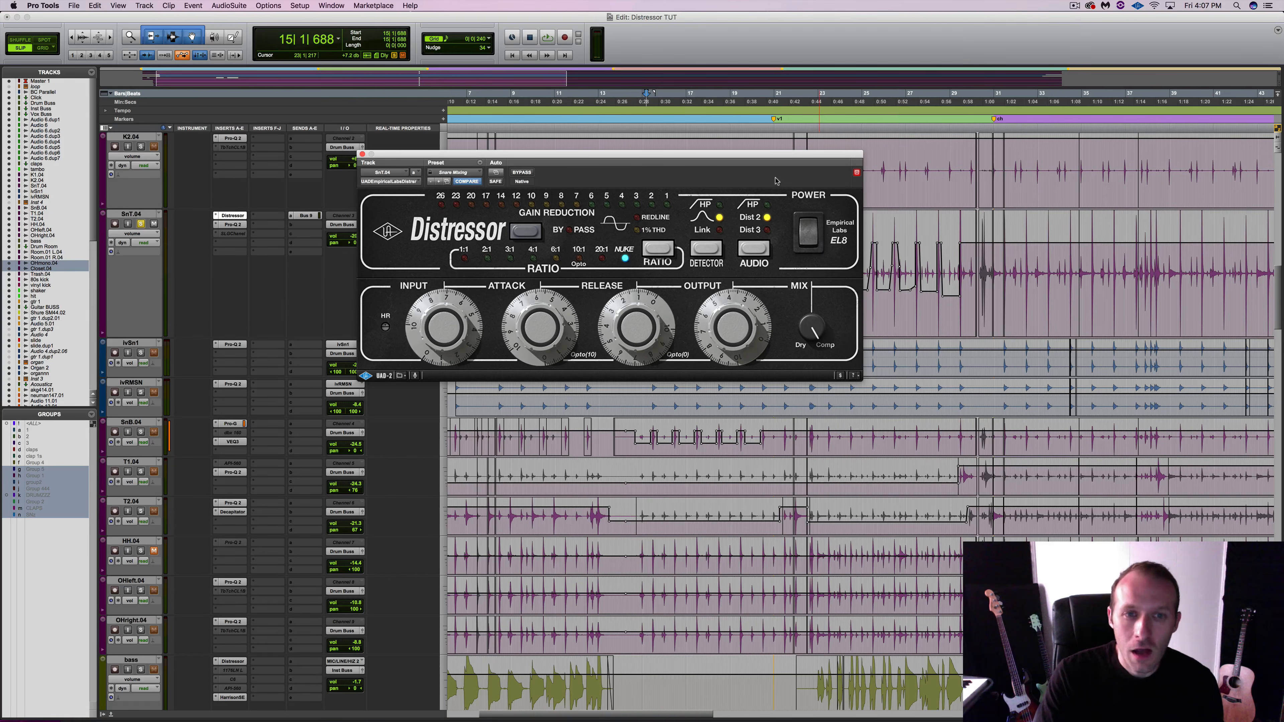
Play the SnT.04 snare while switching its Distressor between bypassed and active, leaving it active.
left_click(522, 173)
key("space")
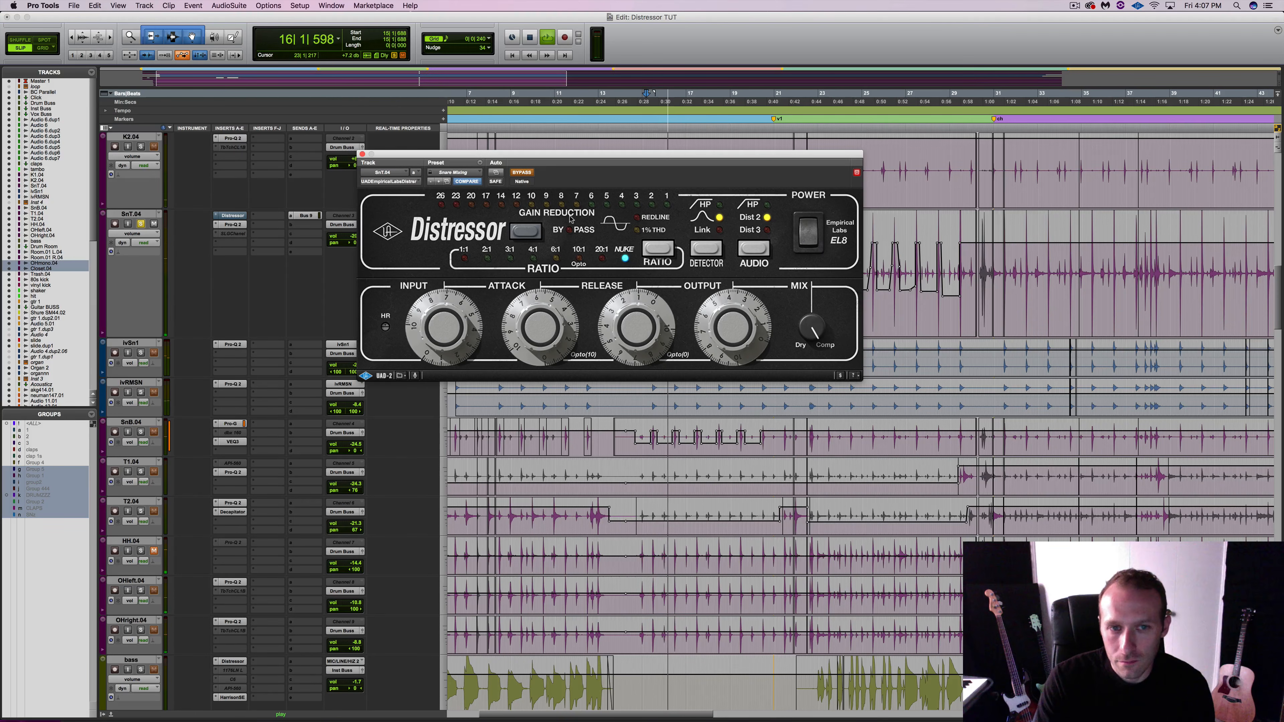
left_click(525, 172)
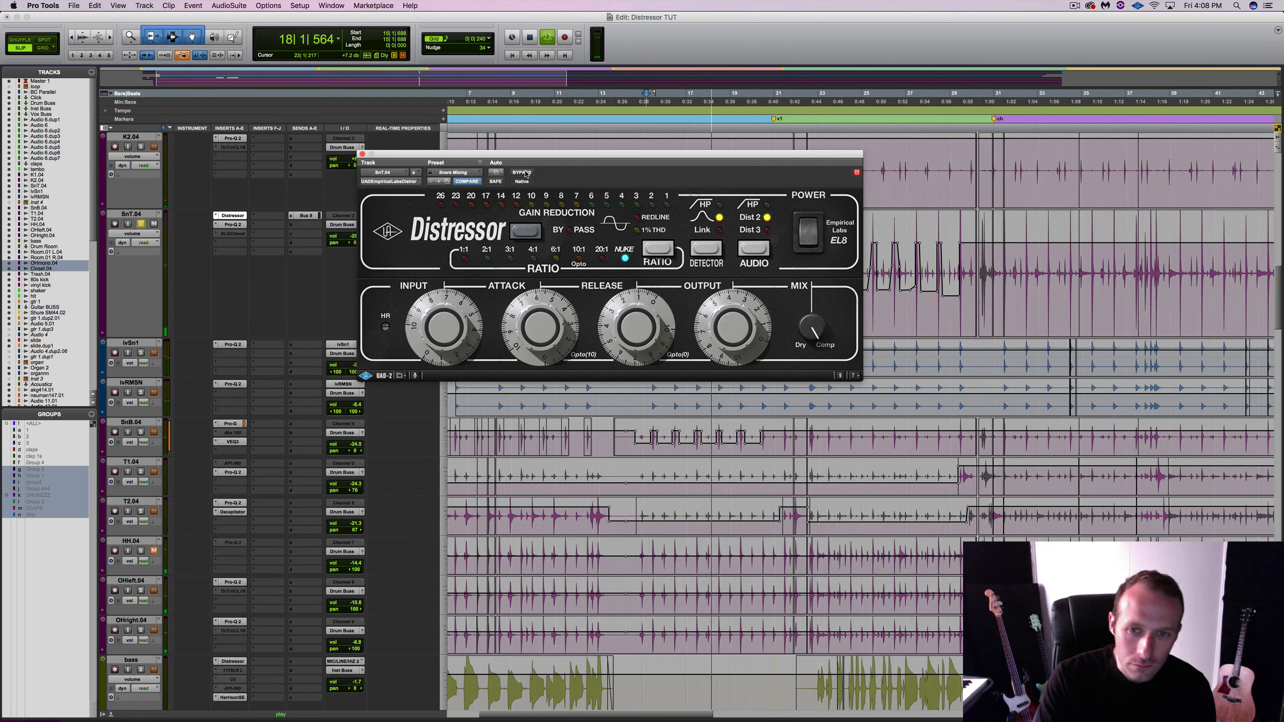
left_click(525, 173)
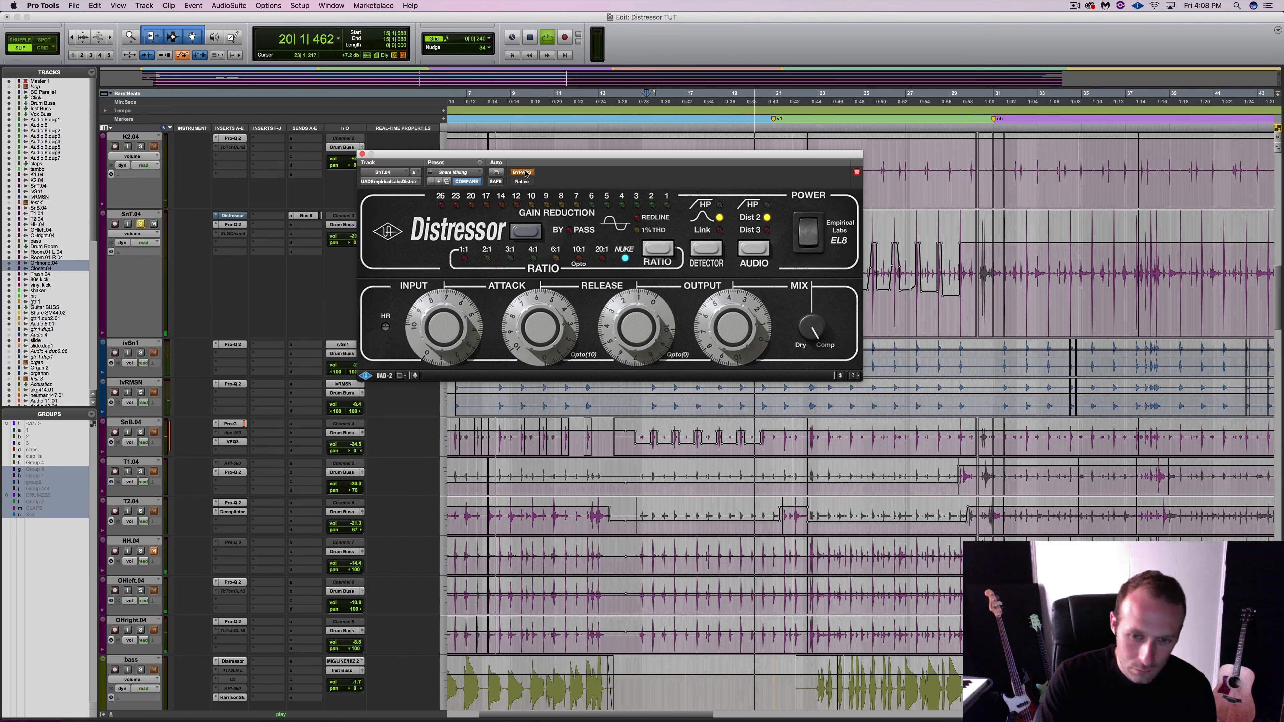
left_click(524, 173)
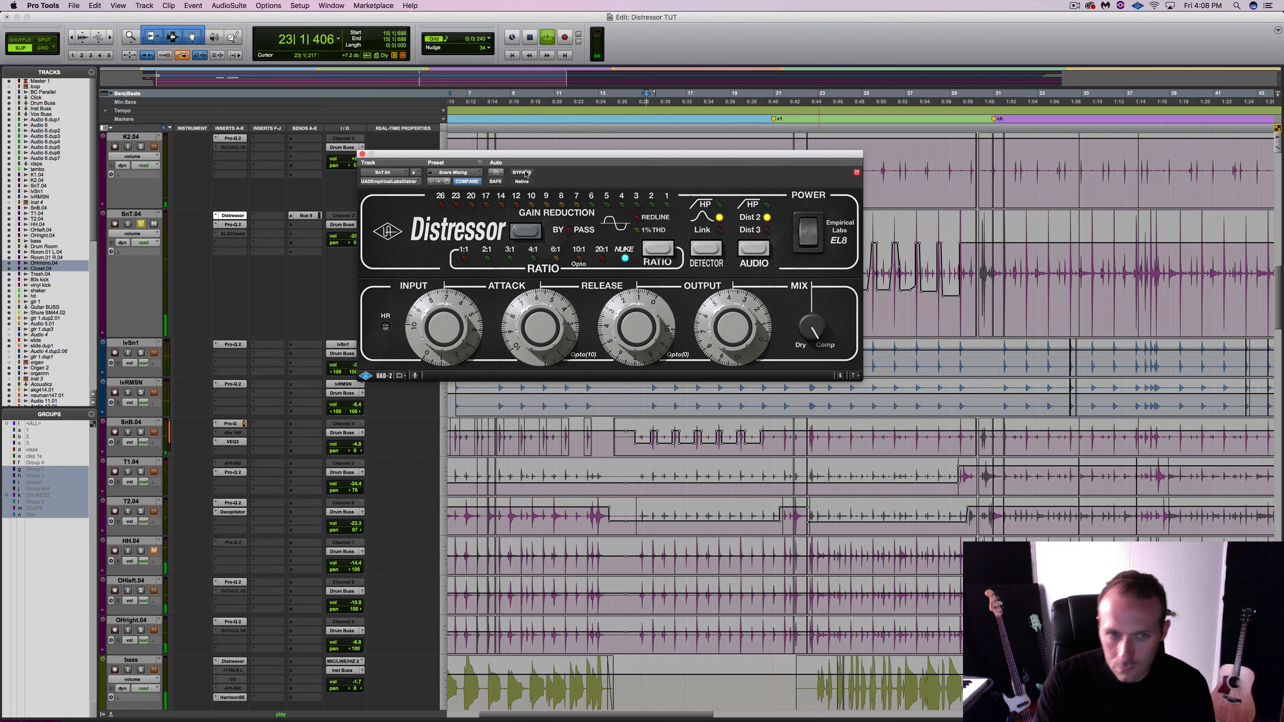
key("space")
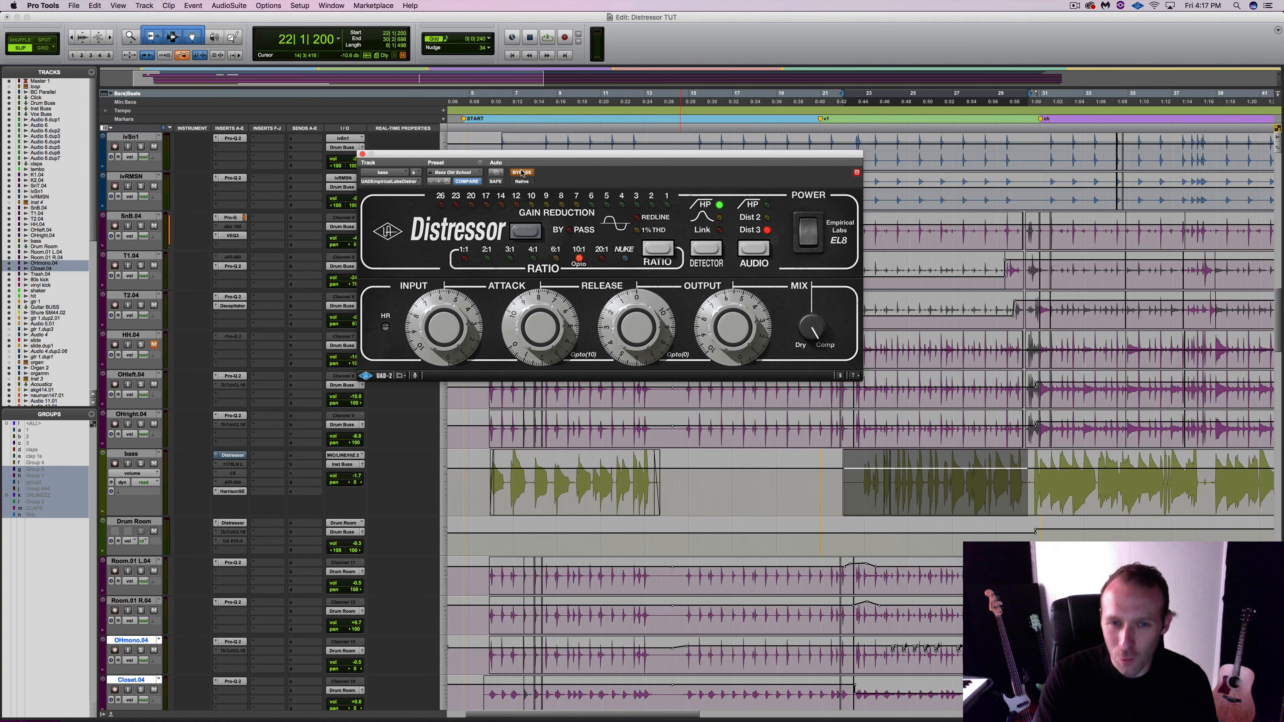
Play the selected bass section with its Distressor bypassed, and reactivate the effect to compare.
key("space")
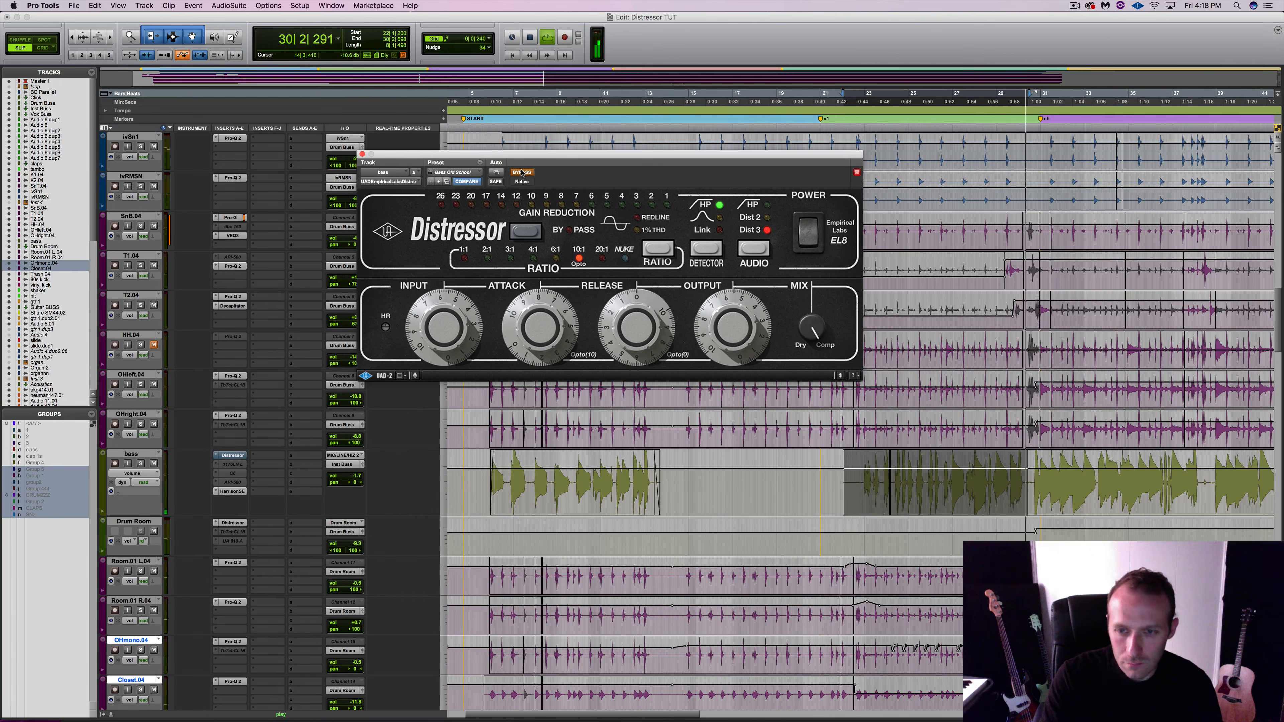
left_click(522, 173)
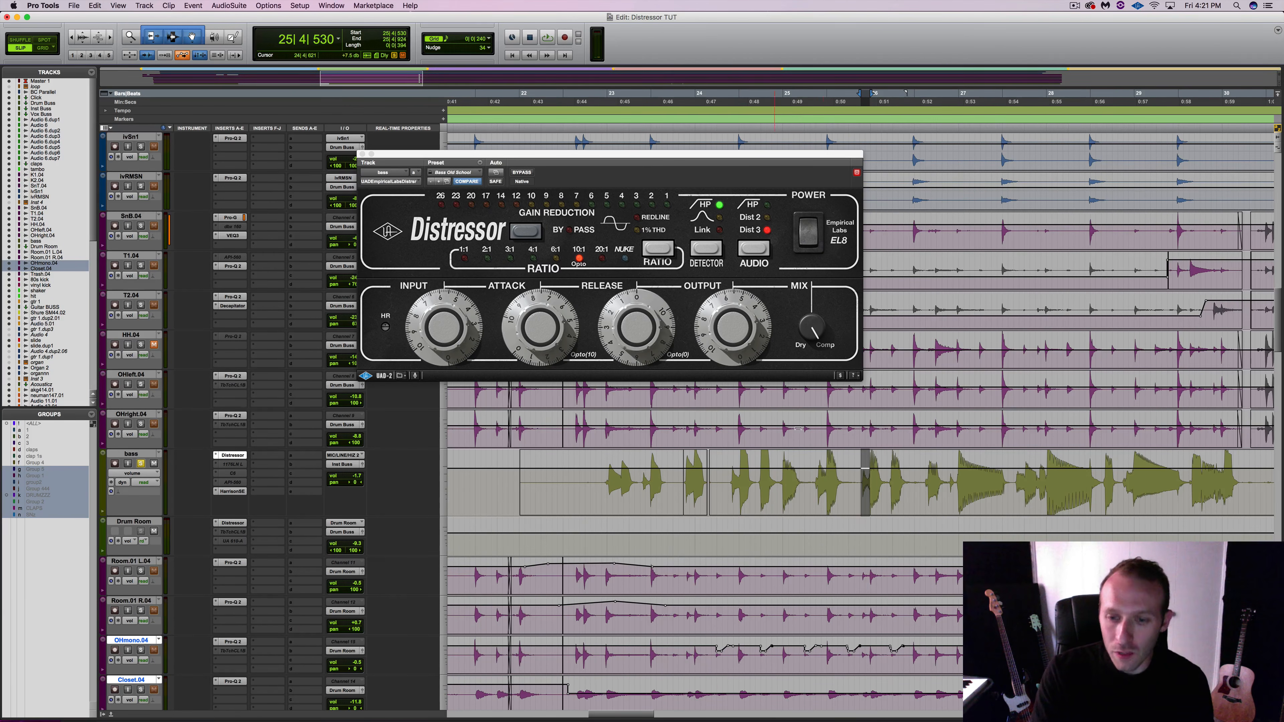
Examine the bass waveform up close around the note at 25|4|727, and return to a view of several bars.
left_click(865, 480)
key("super+bracketright")
key("super+bracketright")
key("t")
key("t")
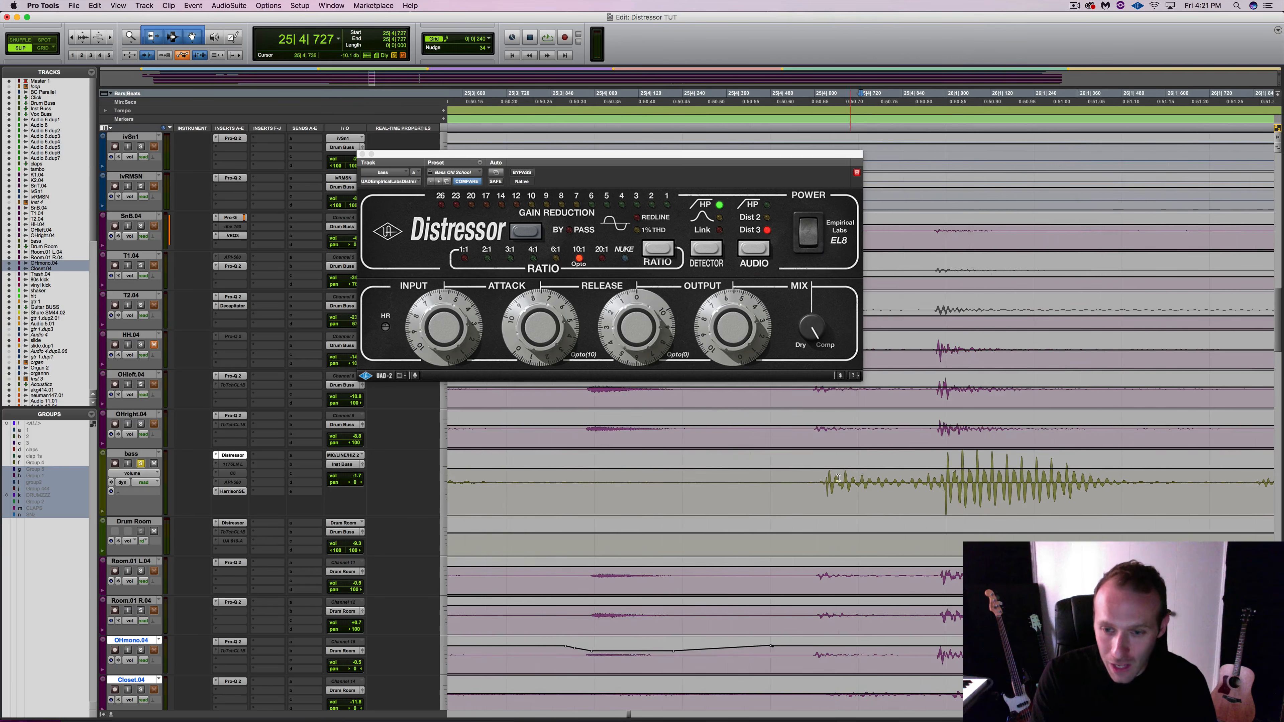
key("r")
key("r")
key("r")
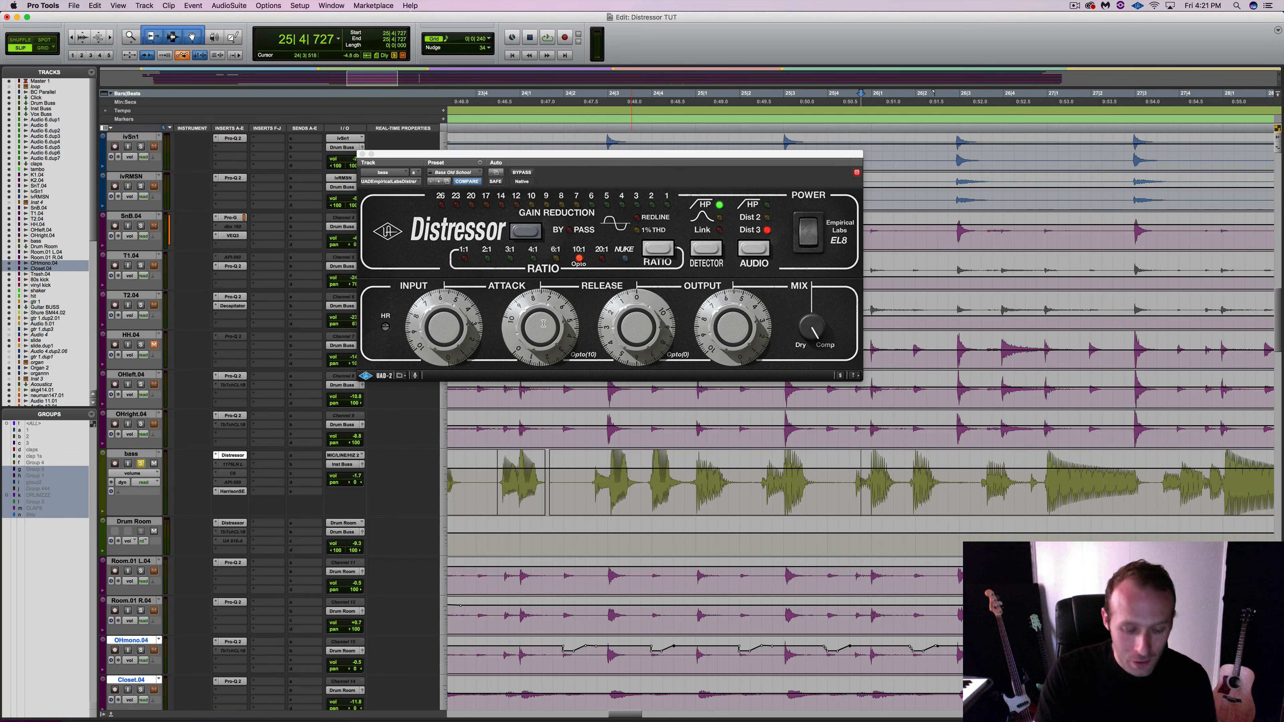
key("r")
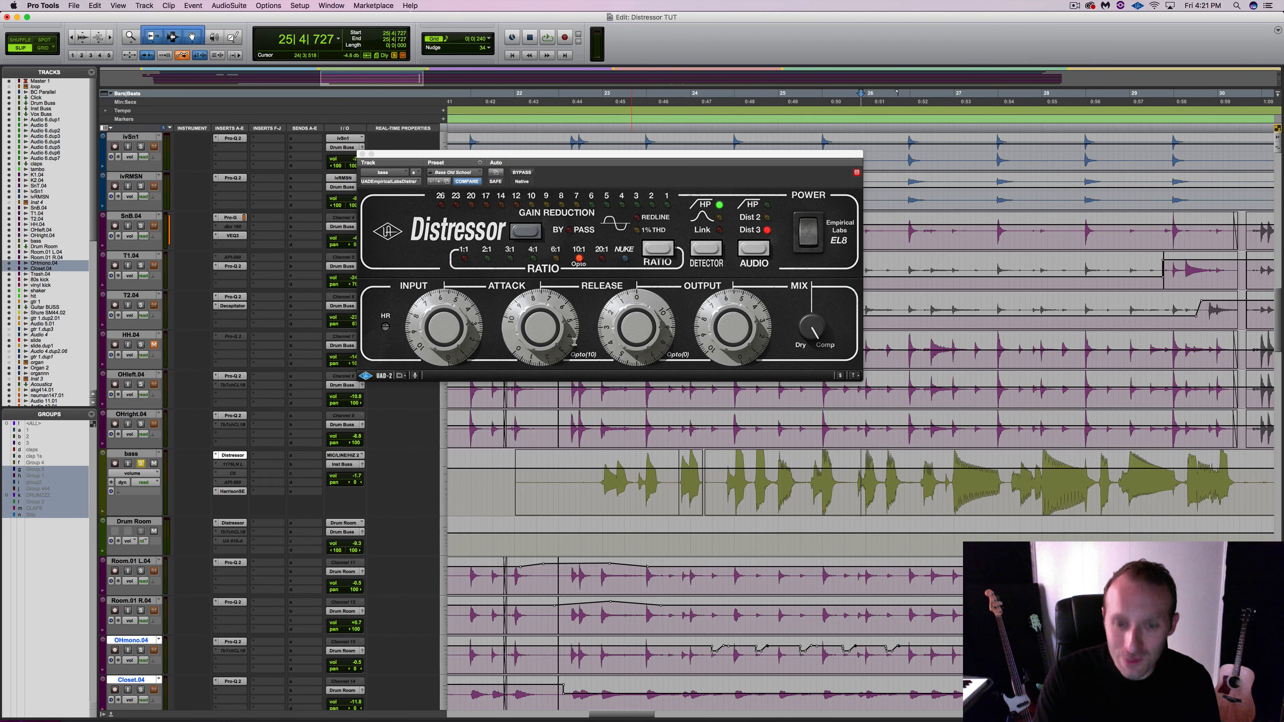
Play the bass from 22|4|761 while adjusting its Distressor's attack up and back down.
left_click(598, 483)
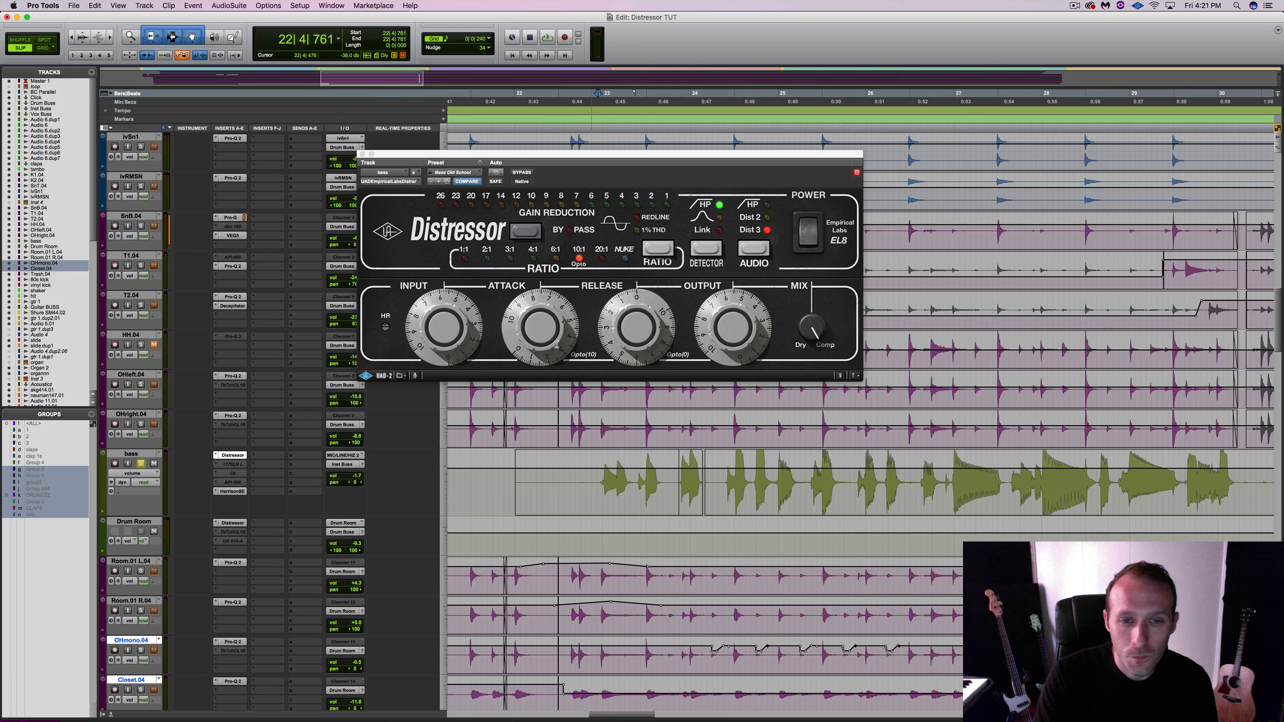
key("space")
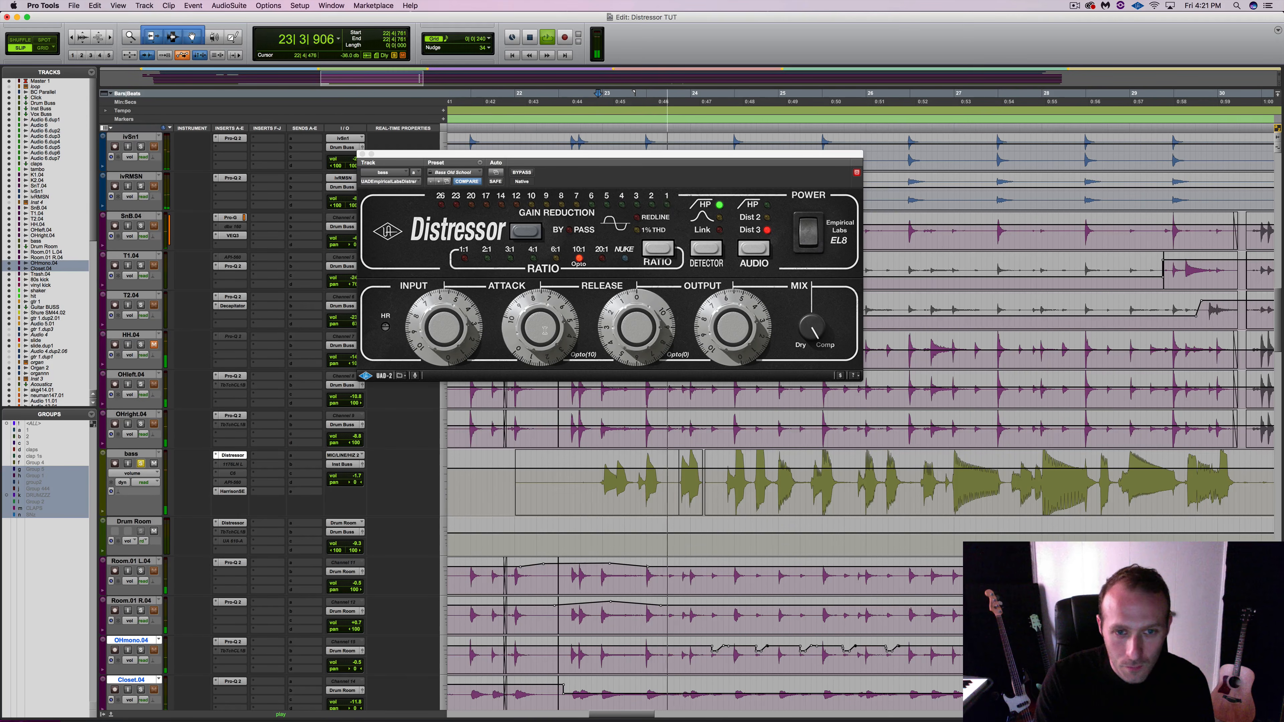
left_click_drag(544, 331, 535, 251)
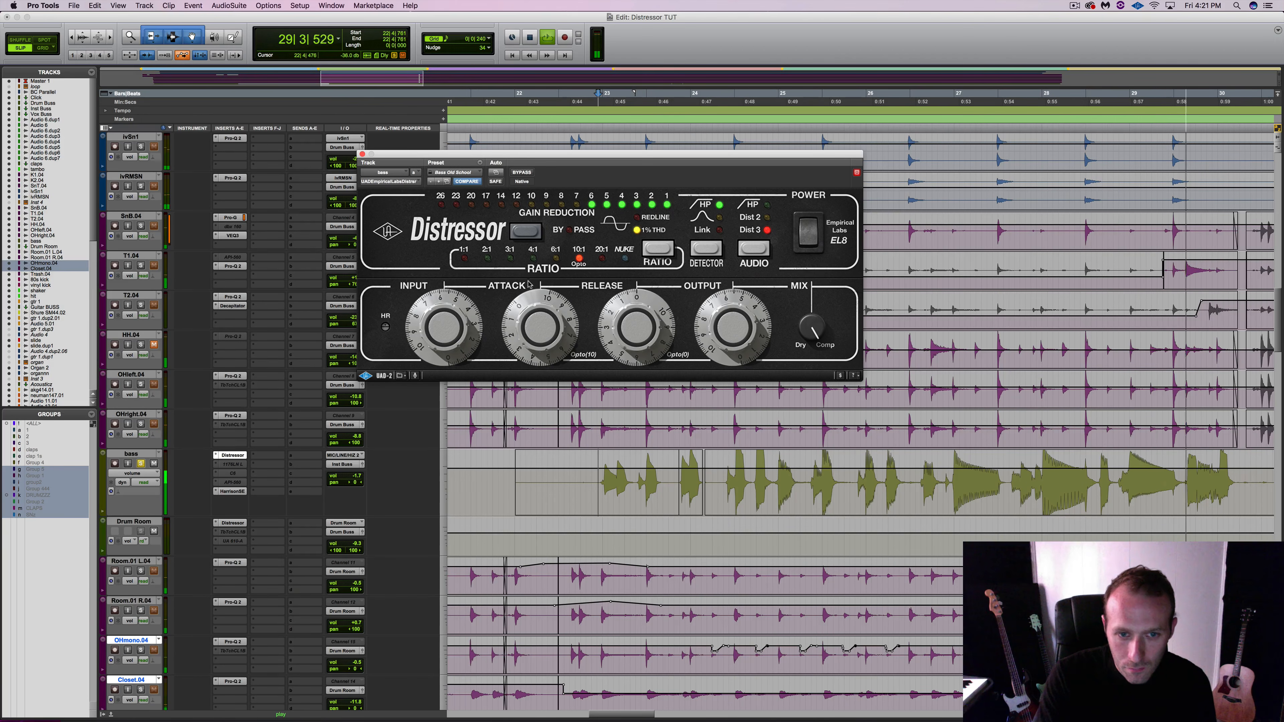
left_click_drag(526, 296, 524, 311)
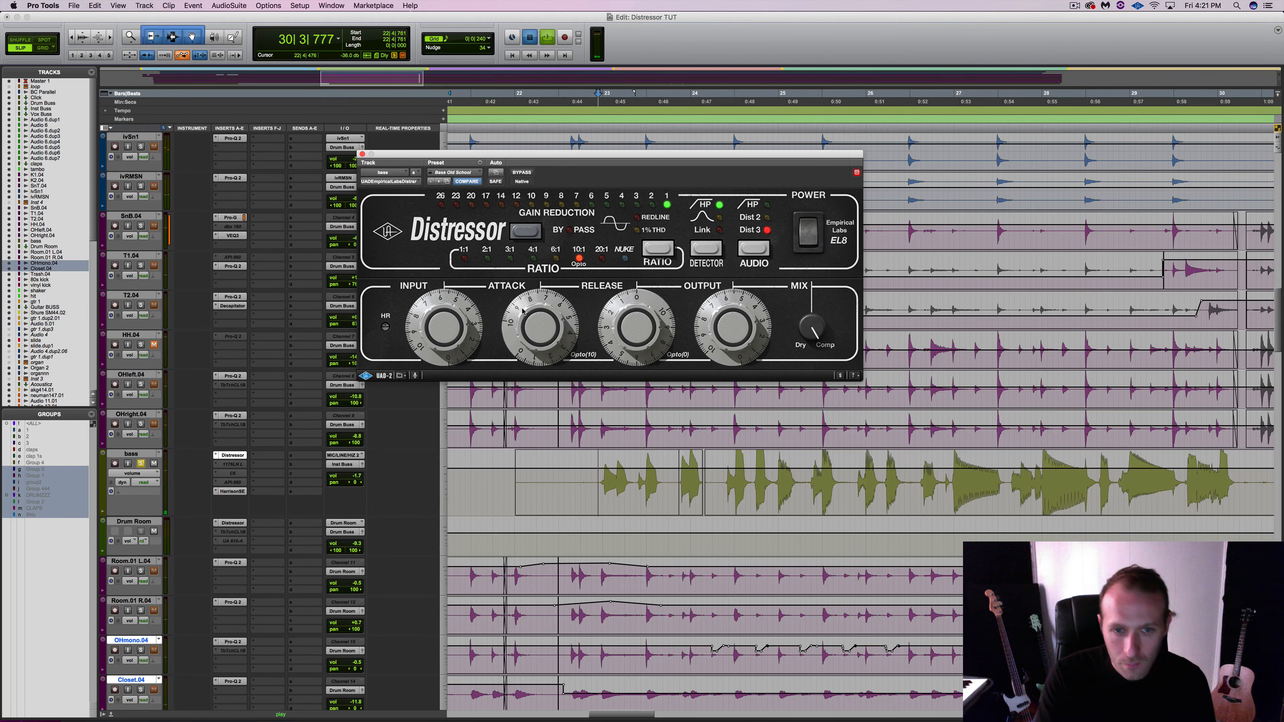
key("space")
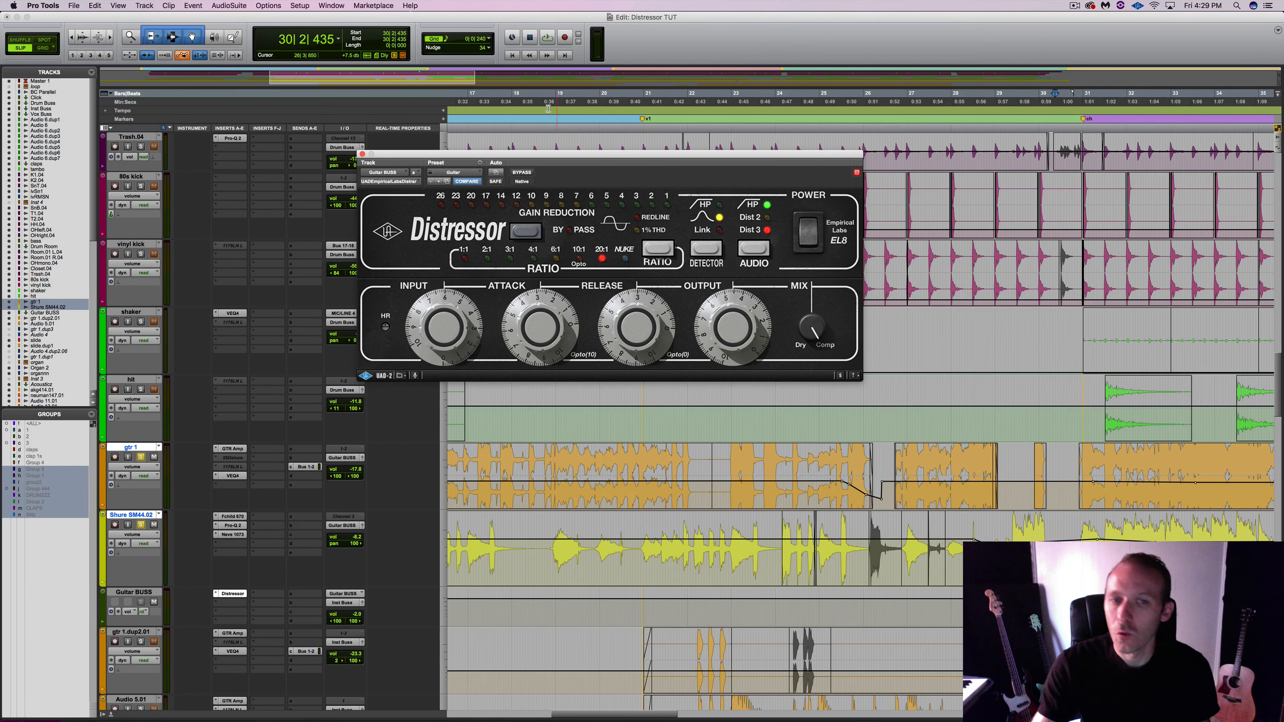
Play the soloed guitars from 30|2|435 while switching the Guitar BUSS Distressor between bypassed and active, leaving it active.
left_click(526, 173)
key("space")
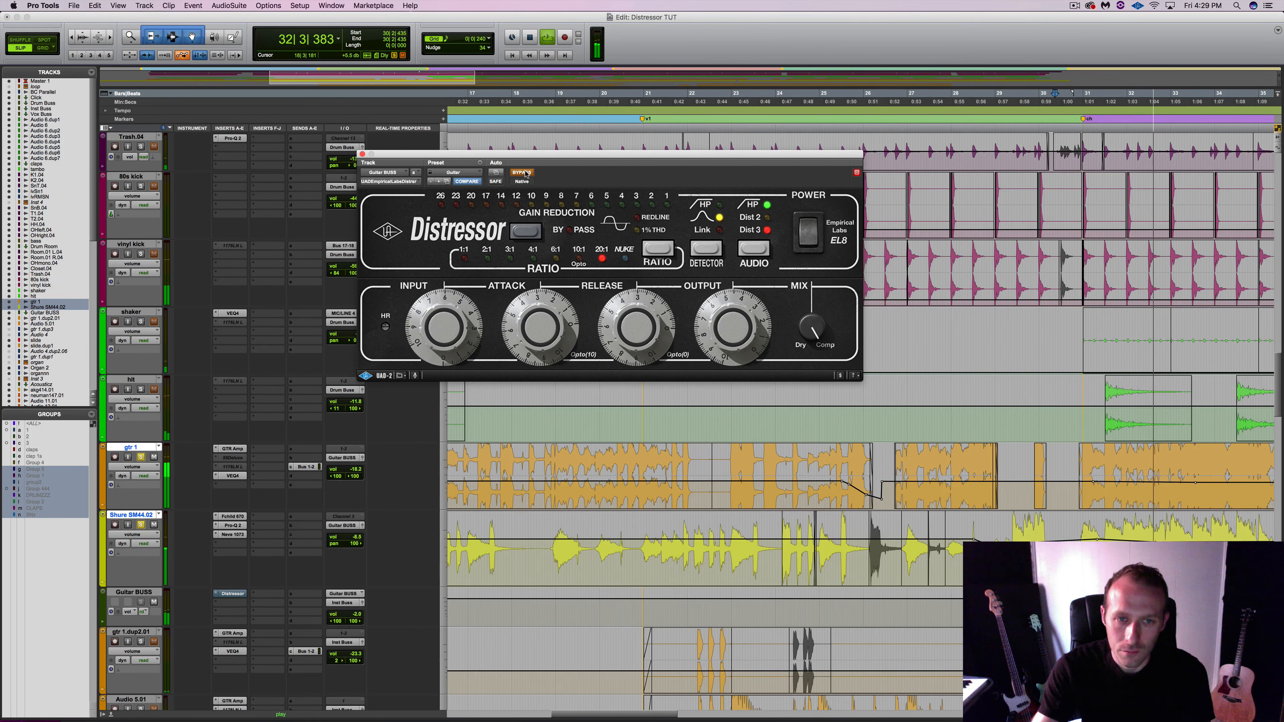
left_click(526, 173)
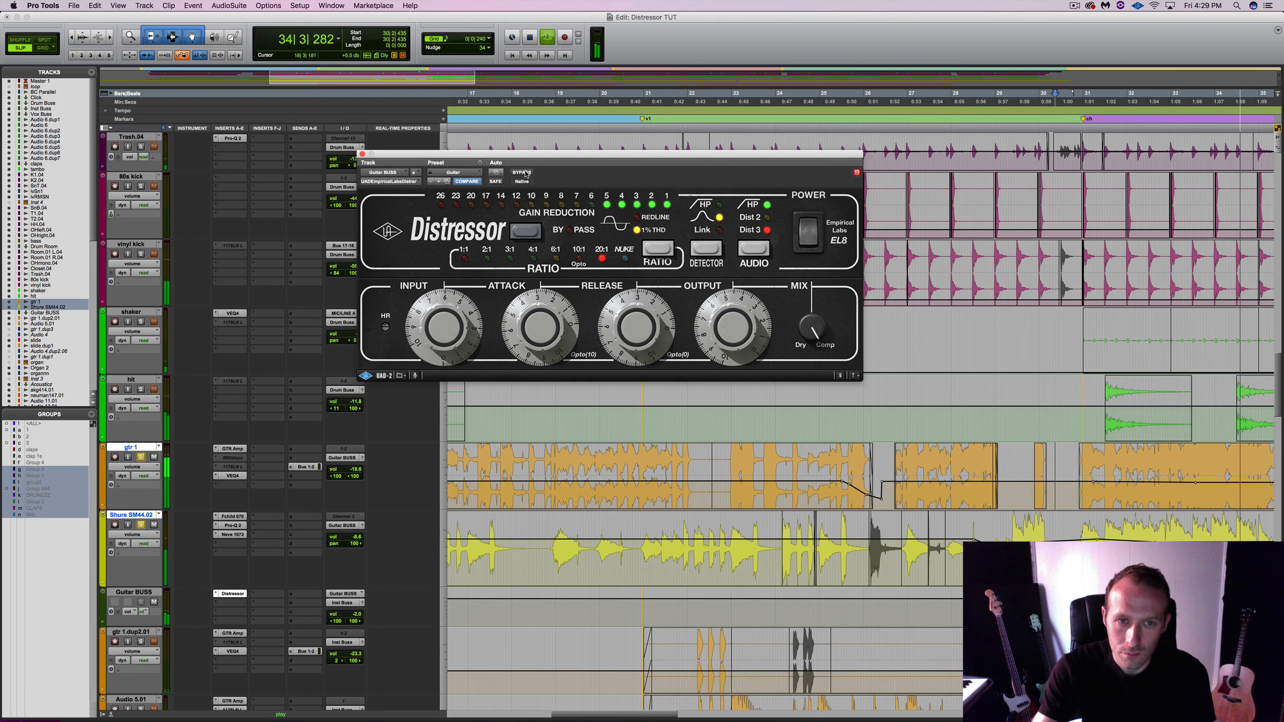
left_click(526, 173)
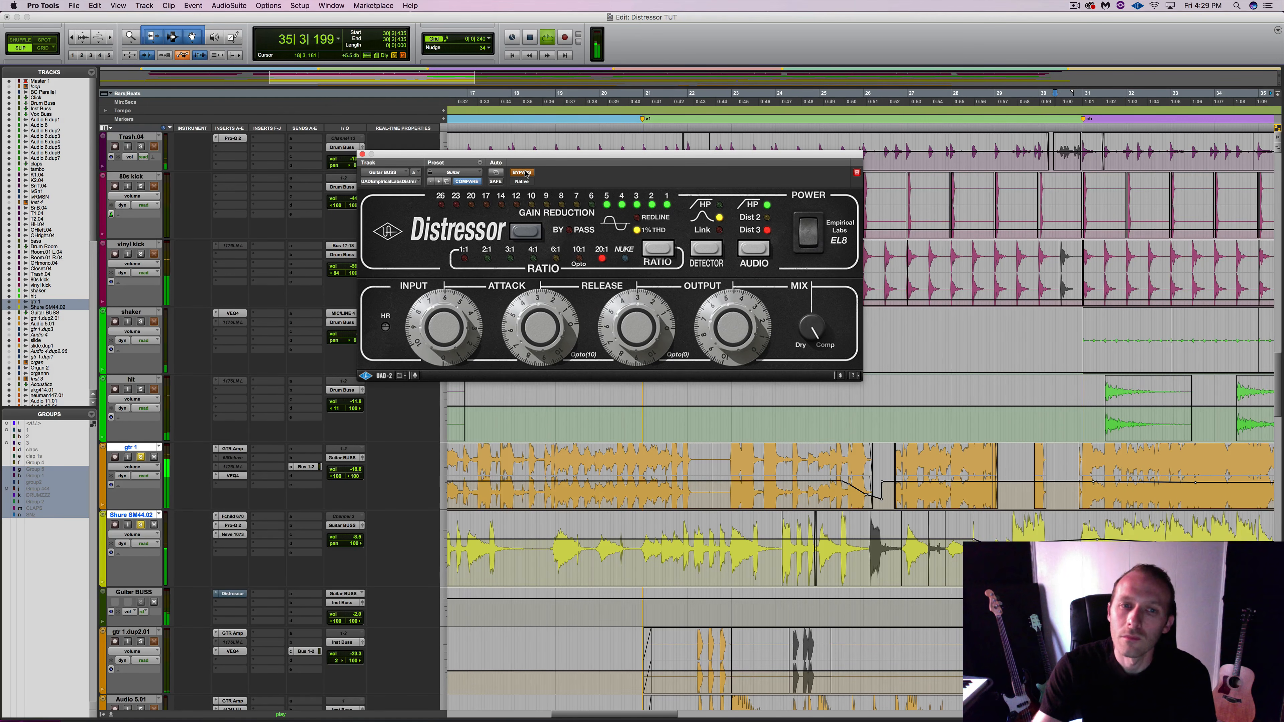
left_click(525, 173)
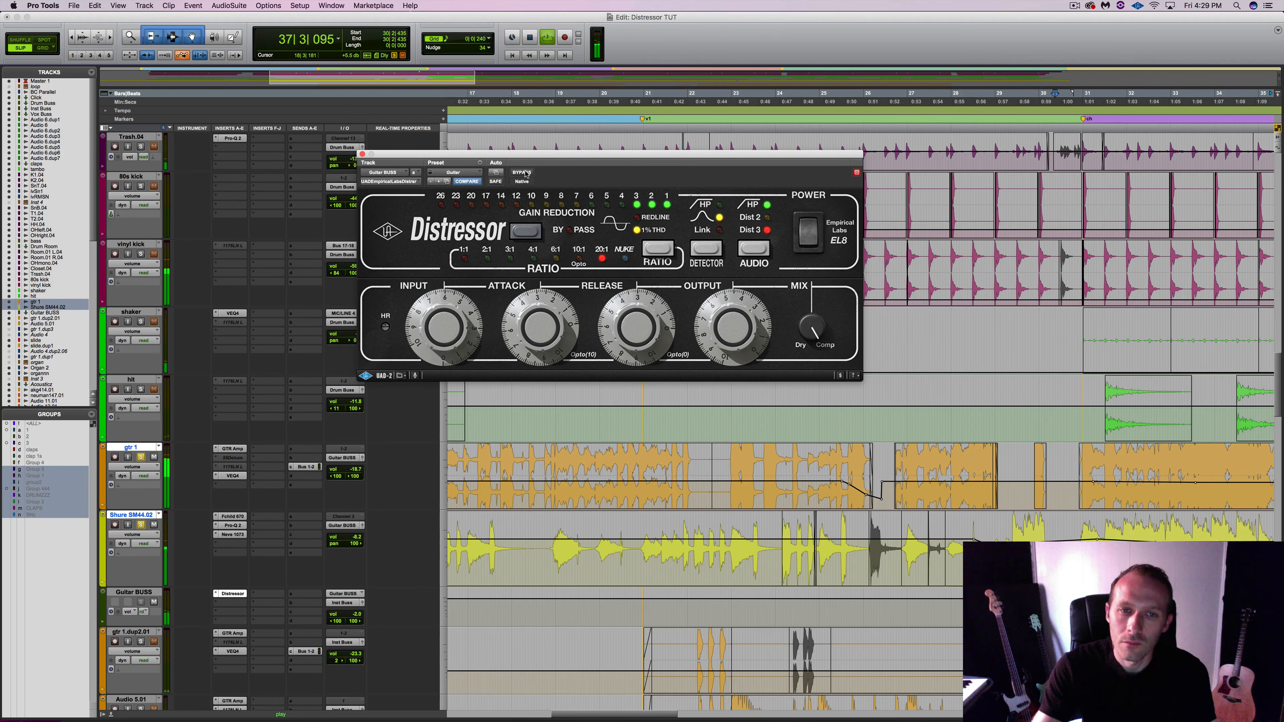
key("space")
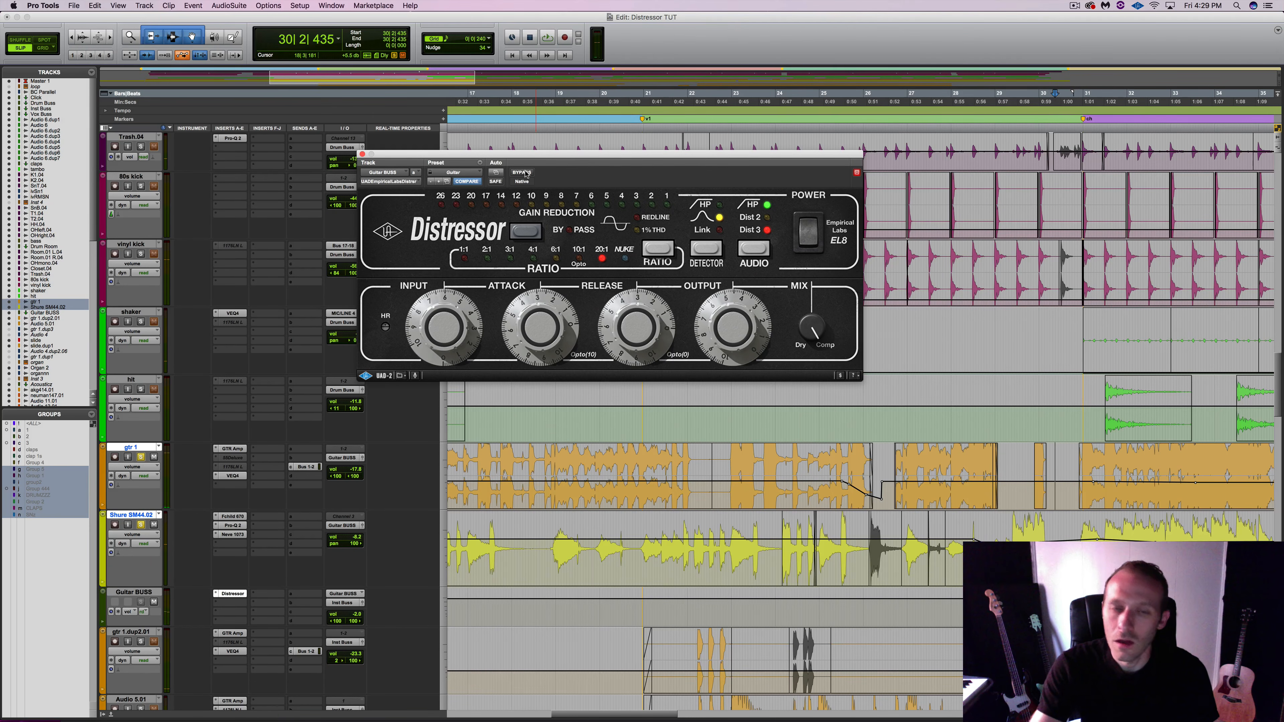
Unsolo the guitars and play the full mix from 30|2|435, toggling the Guitar BUSS Distressor's bypass to compare and leaving it active.
left_click(142, 458)
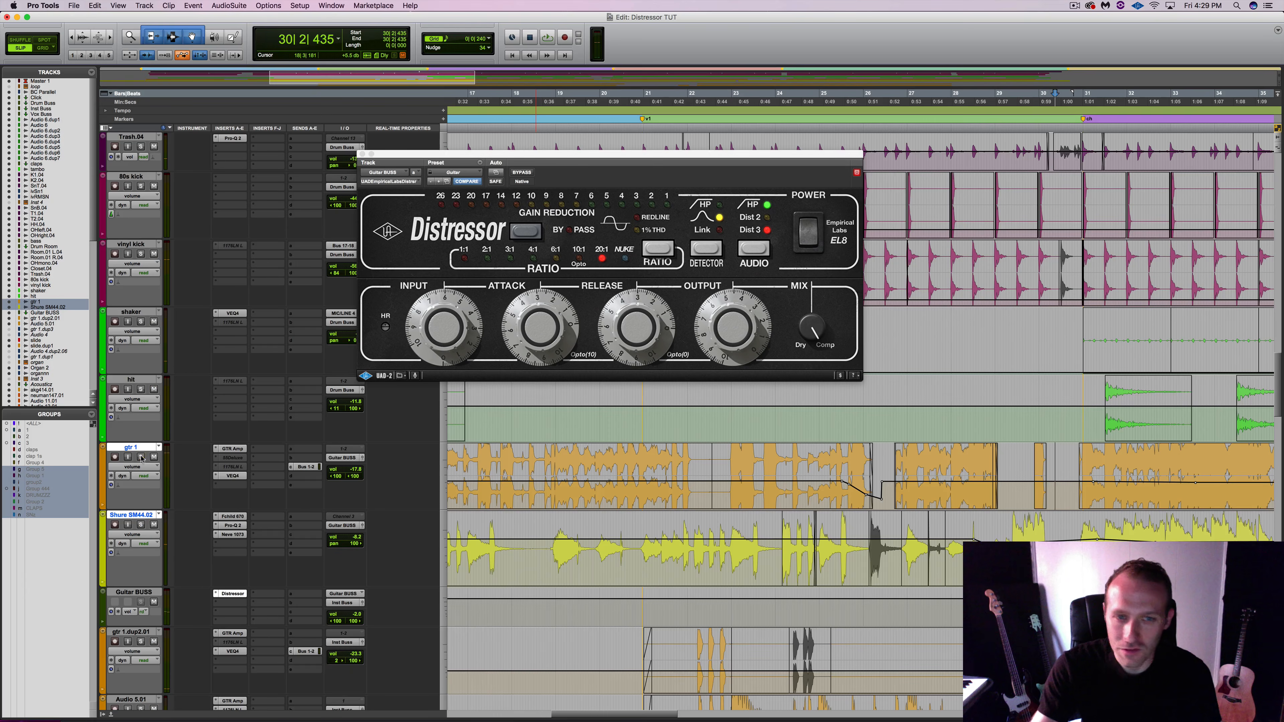
left_click(528, 174)
key("space")
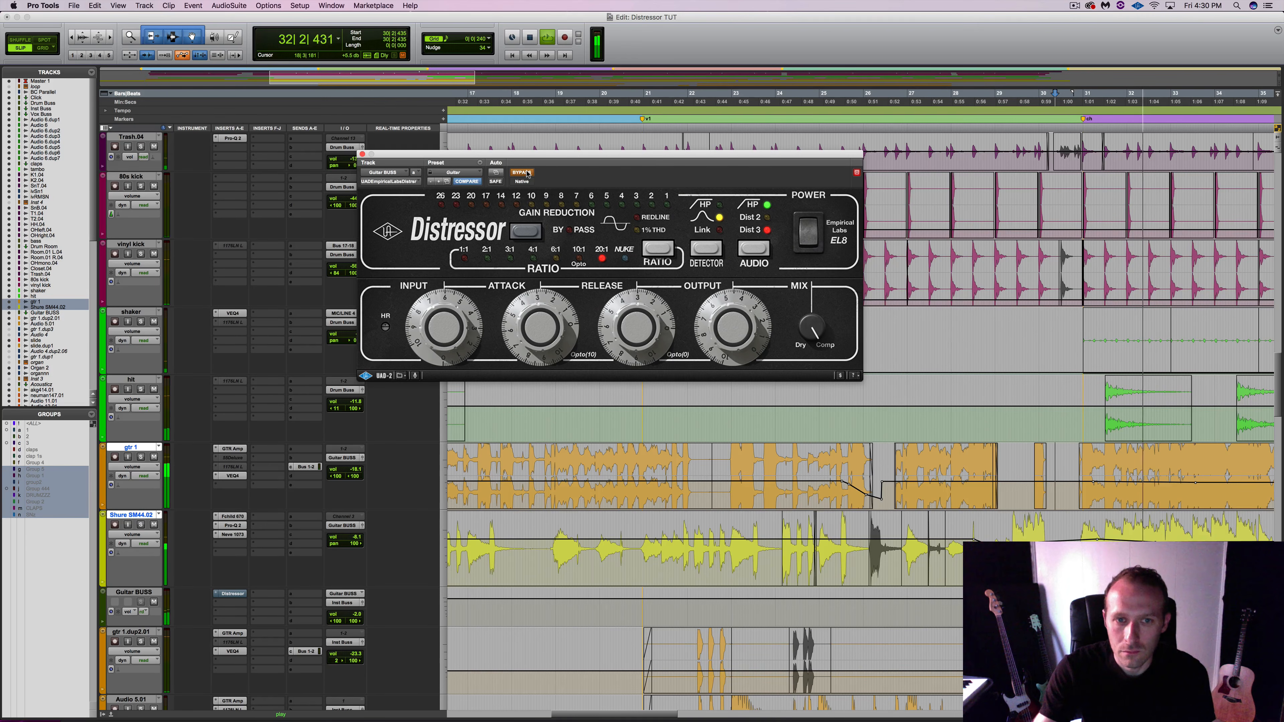
left_click(528, 174)
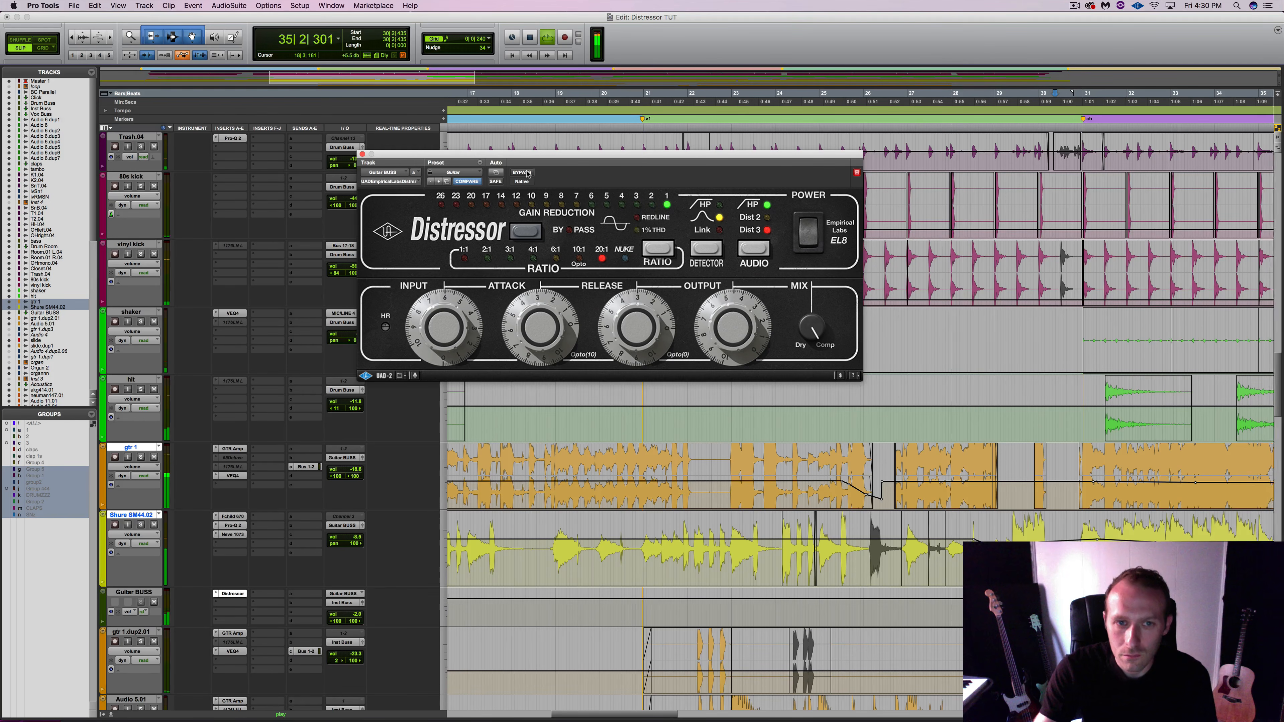
left_click(528, 174)
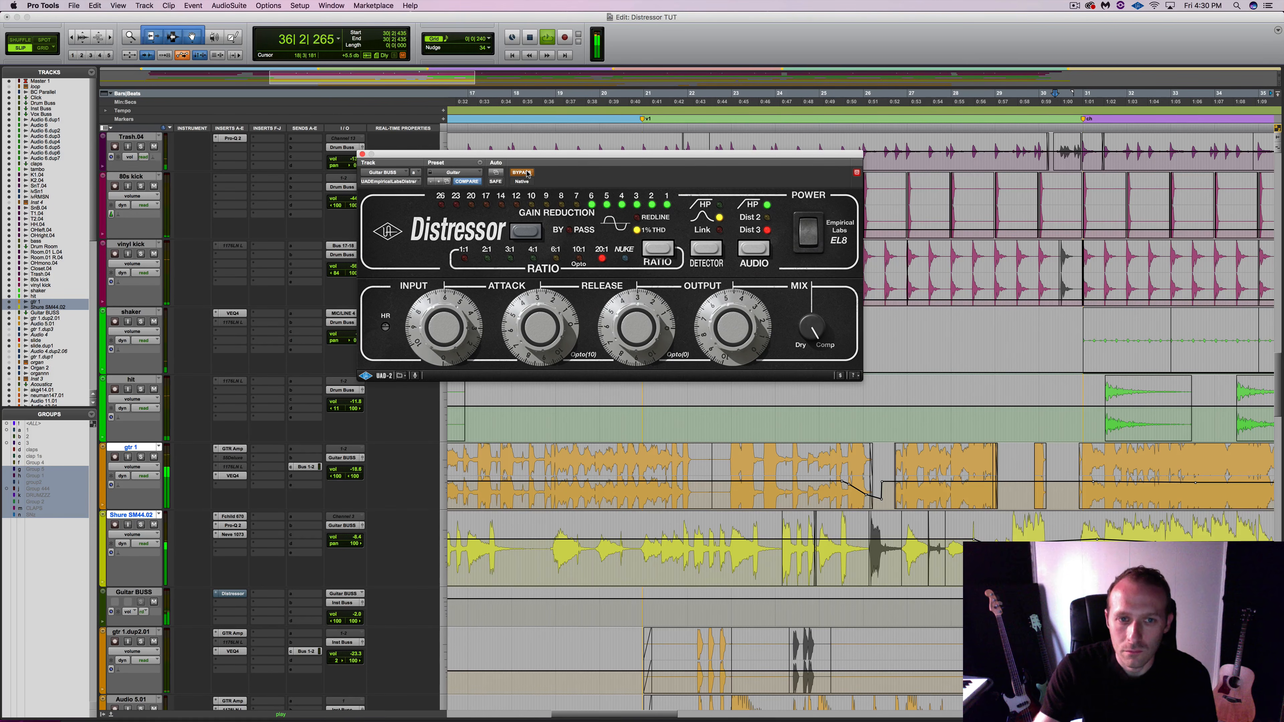
left_click(528, 174)
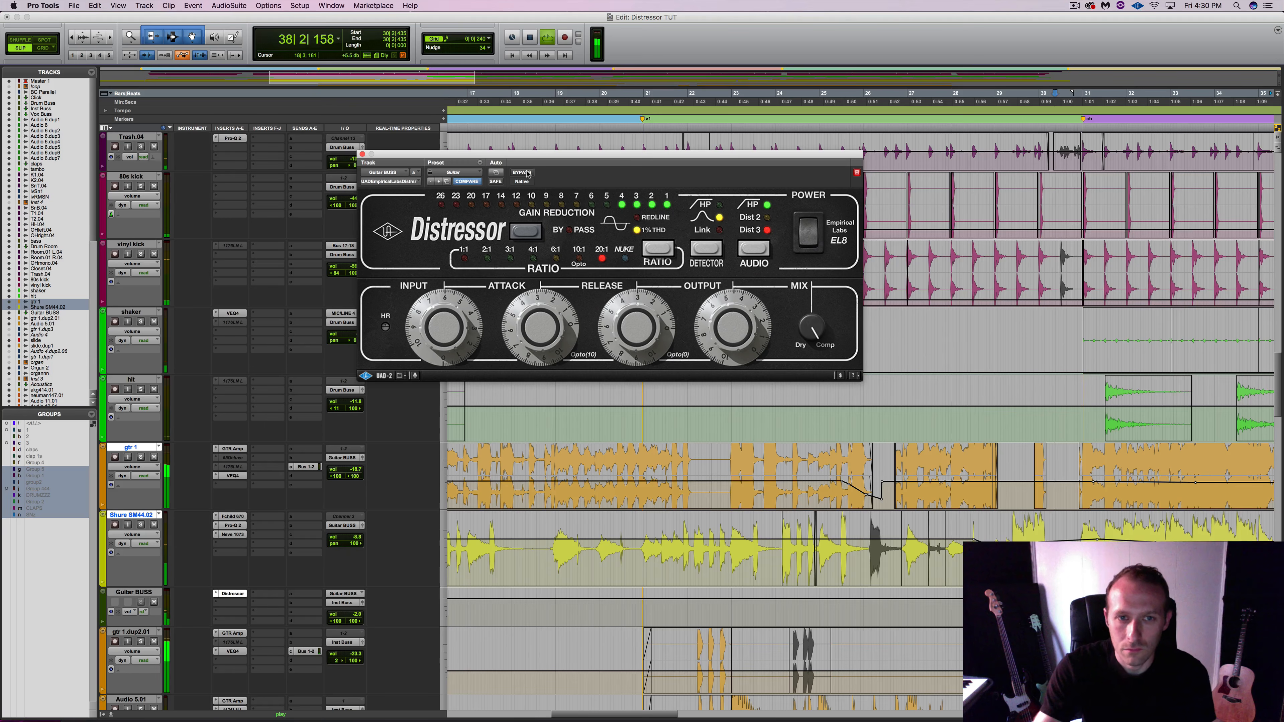
key("space")
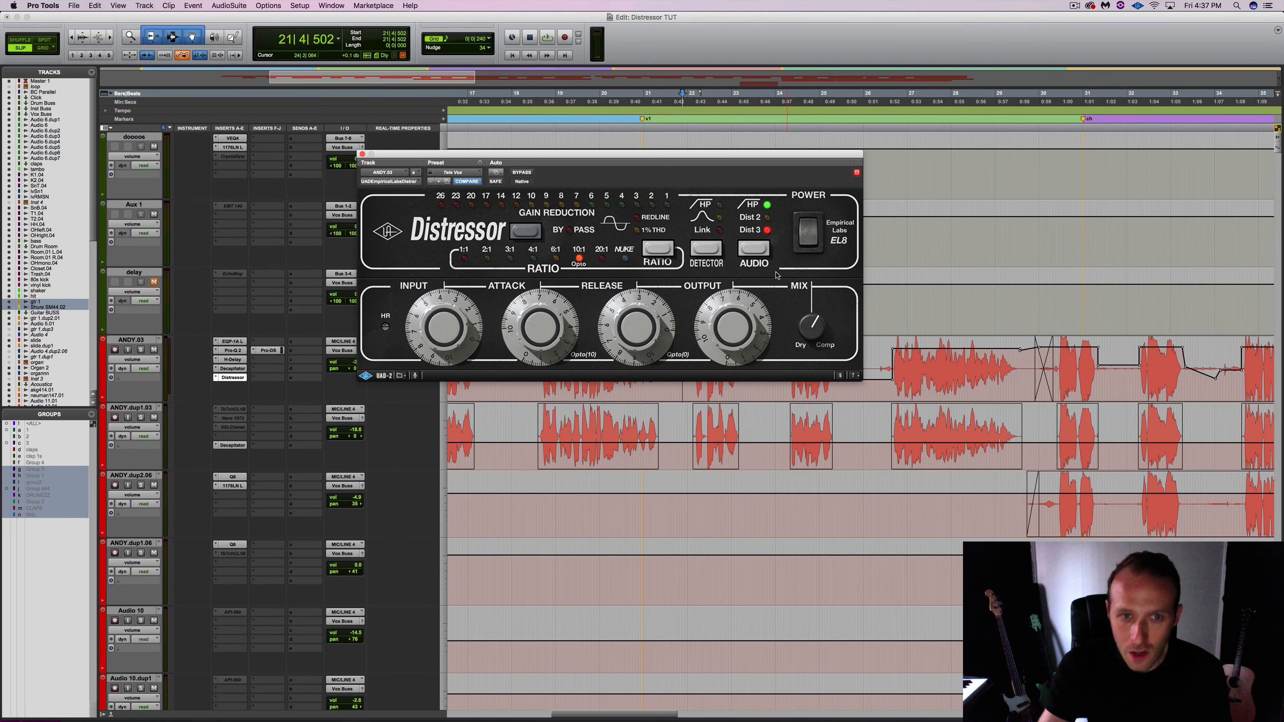
Play the lead vocal from 21|4|502 with its Distressor bypassed and reactivated, and try the compressor's dry/comp mix control.
left_click(523, 173)
key("space")
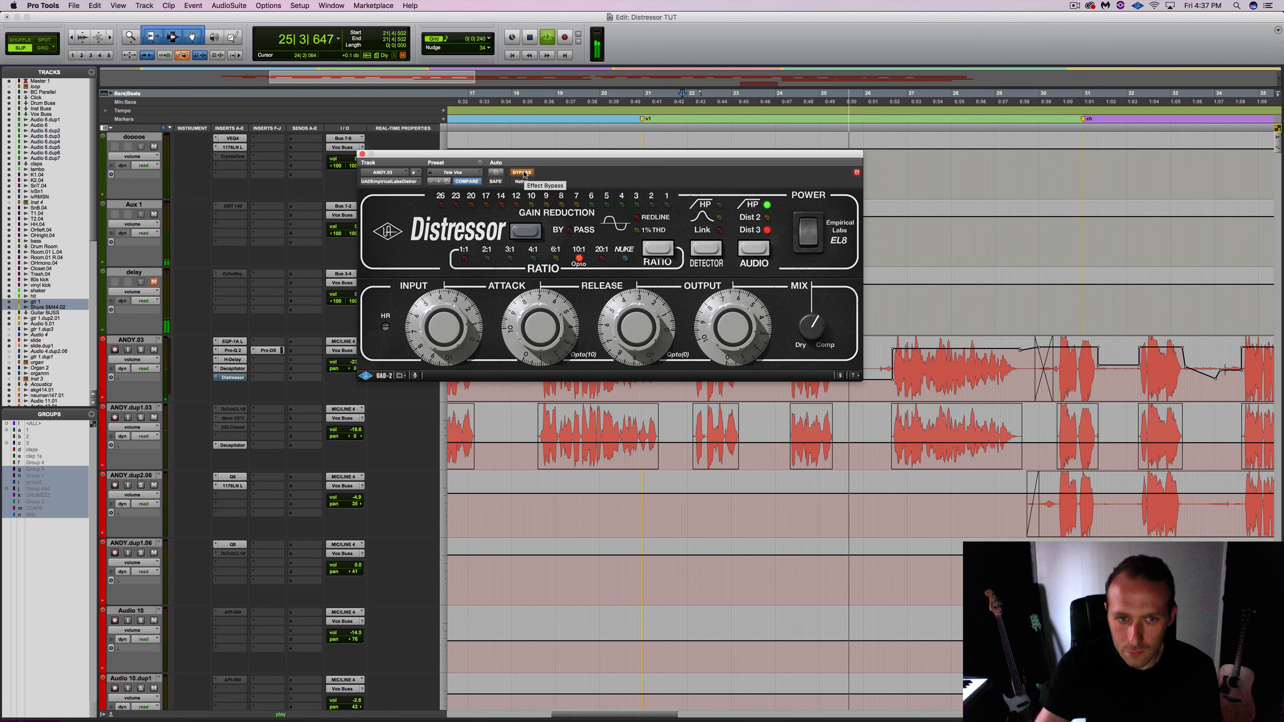
left_click(522, 172)
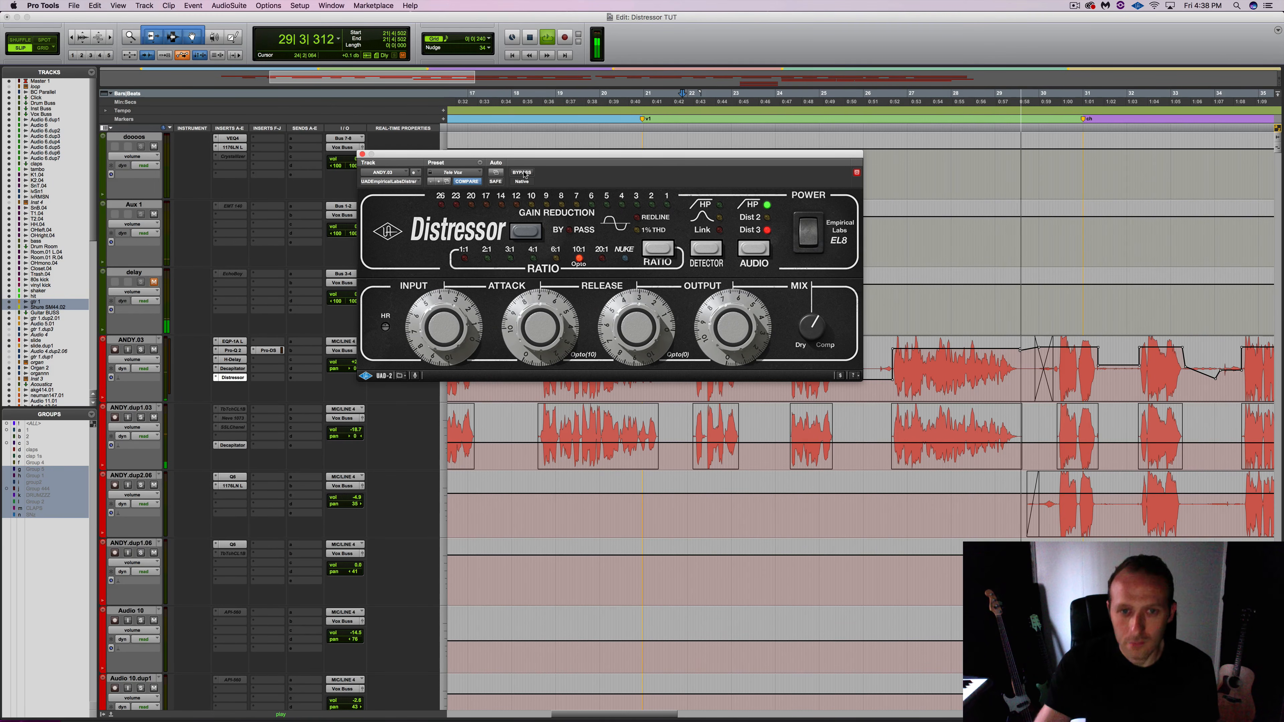
key("space")
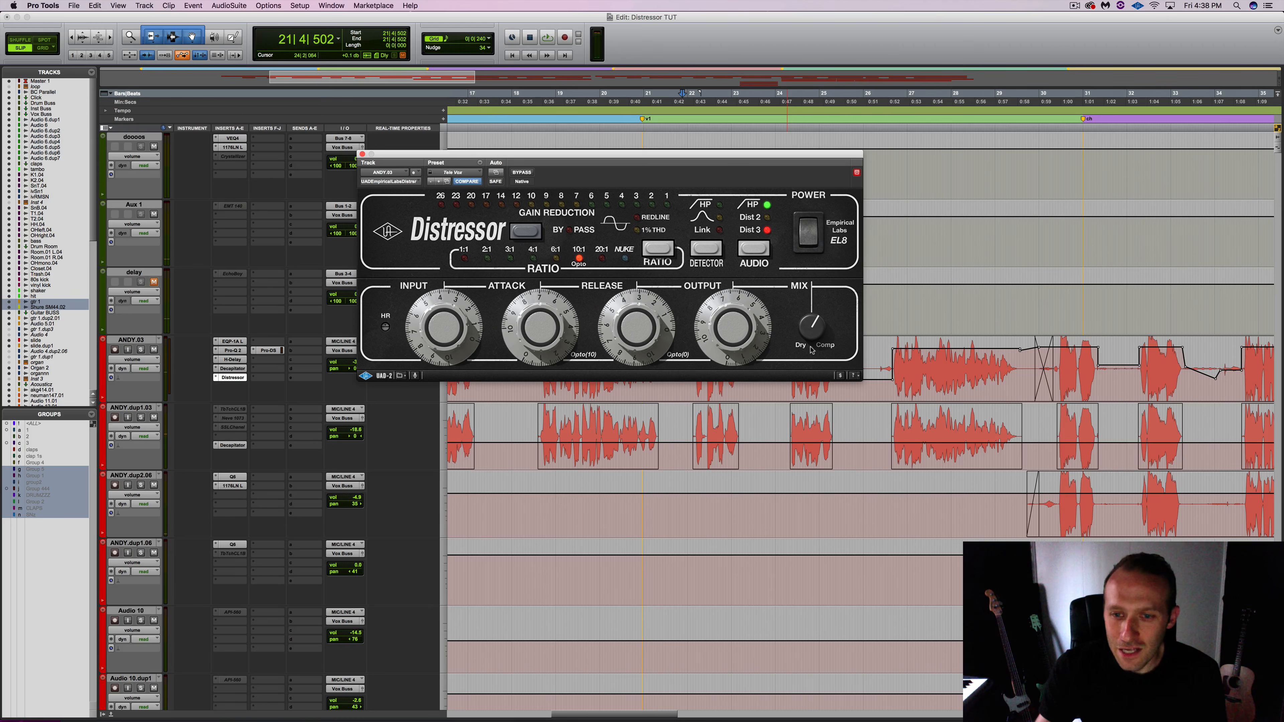
left_click_drag(814, 334, 788, 313)
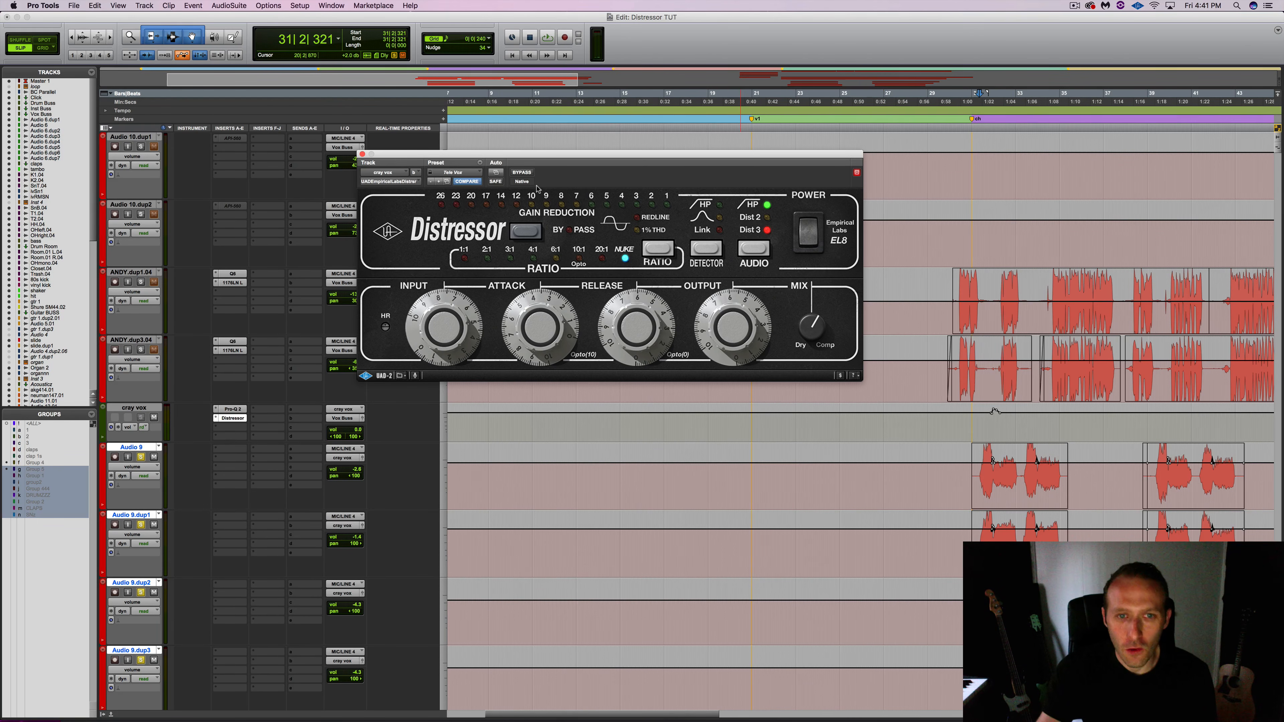
Play the soloed cray vox backing vocals from 31|2|321 once with the Distressor bypassed and once with it active.
left_click(522, 172)
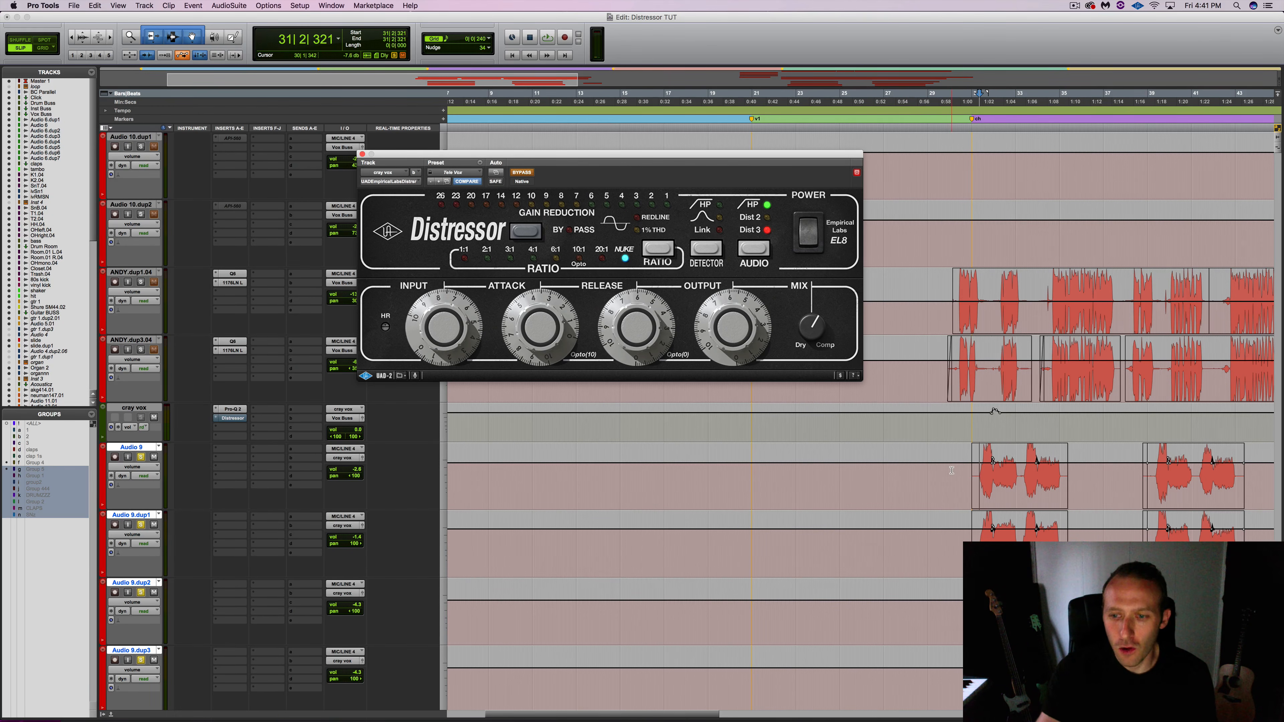
key("space")
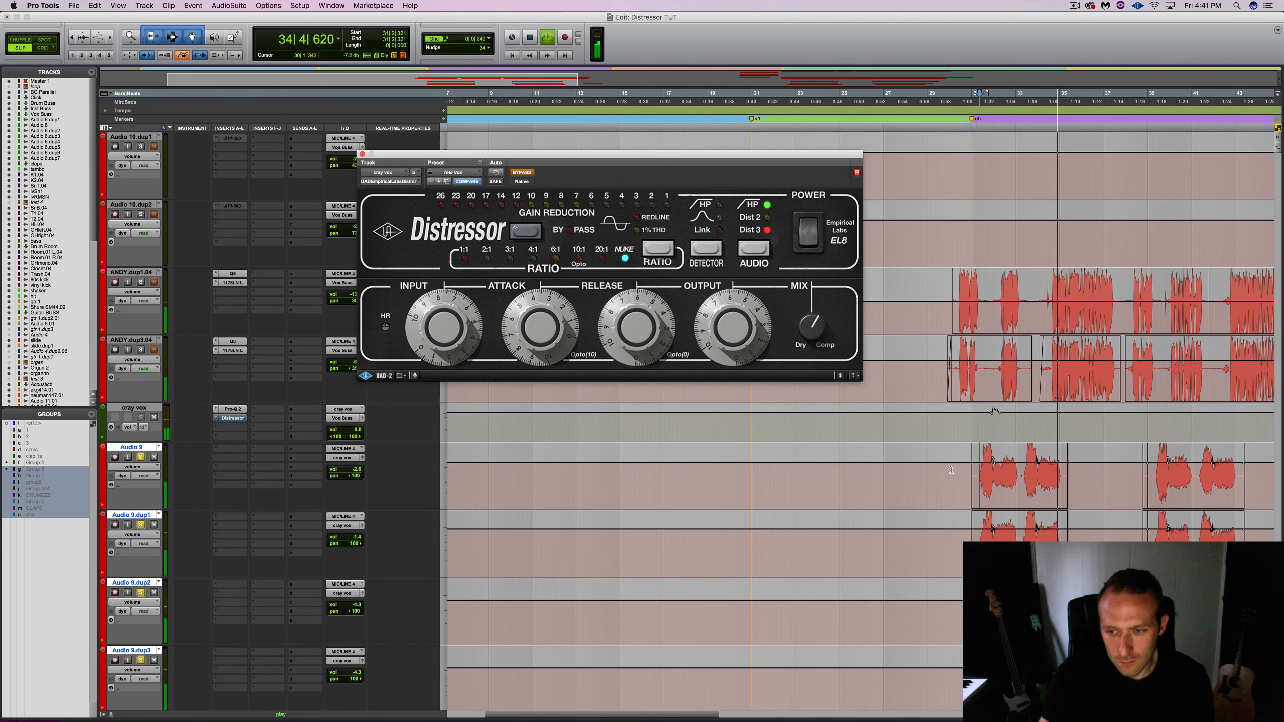
key("space")
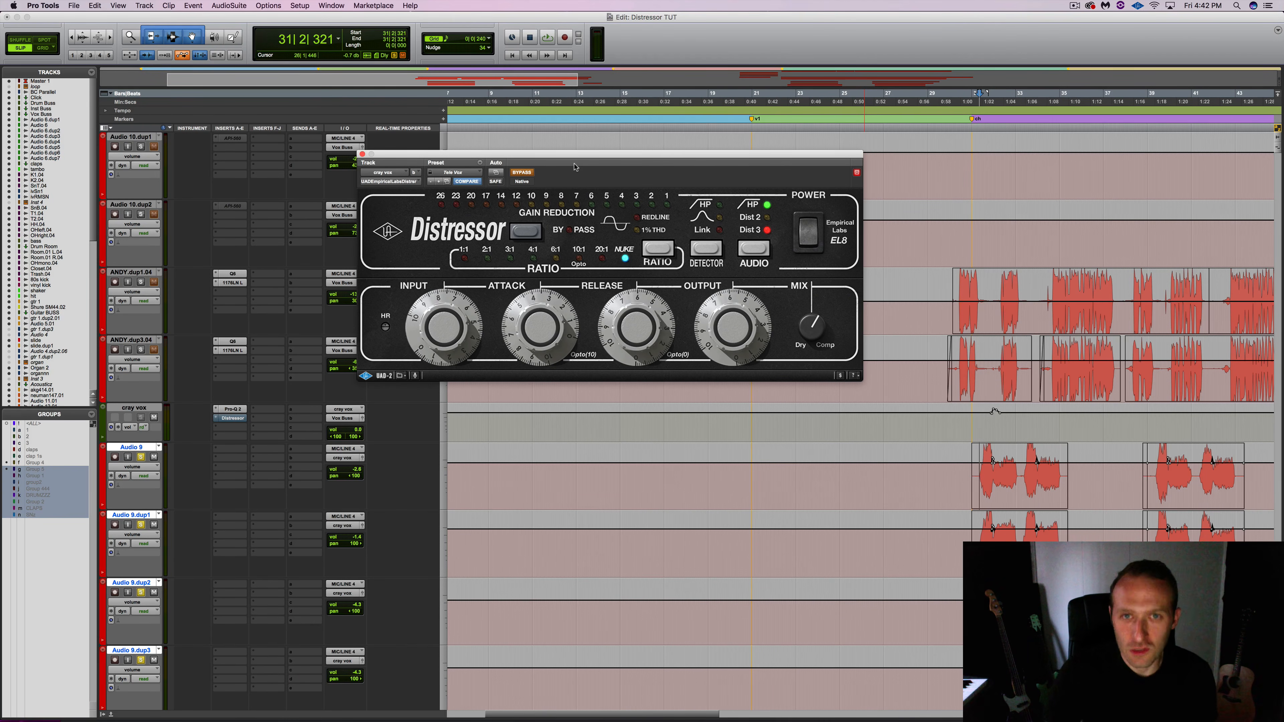
left_click(526, 173)
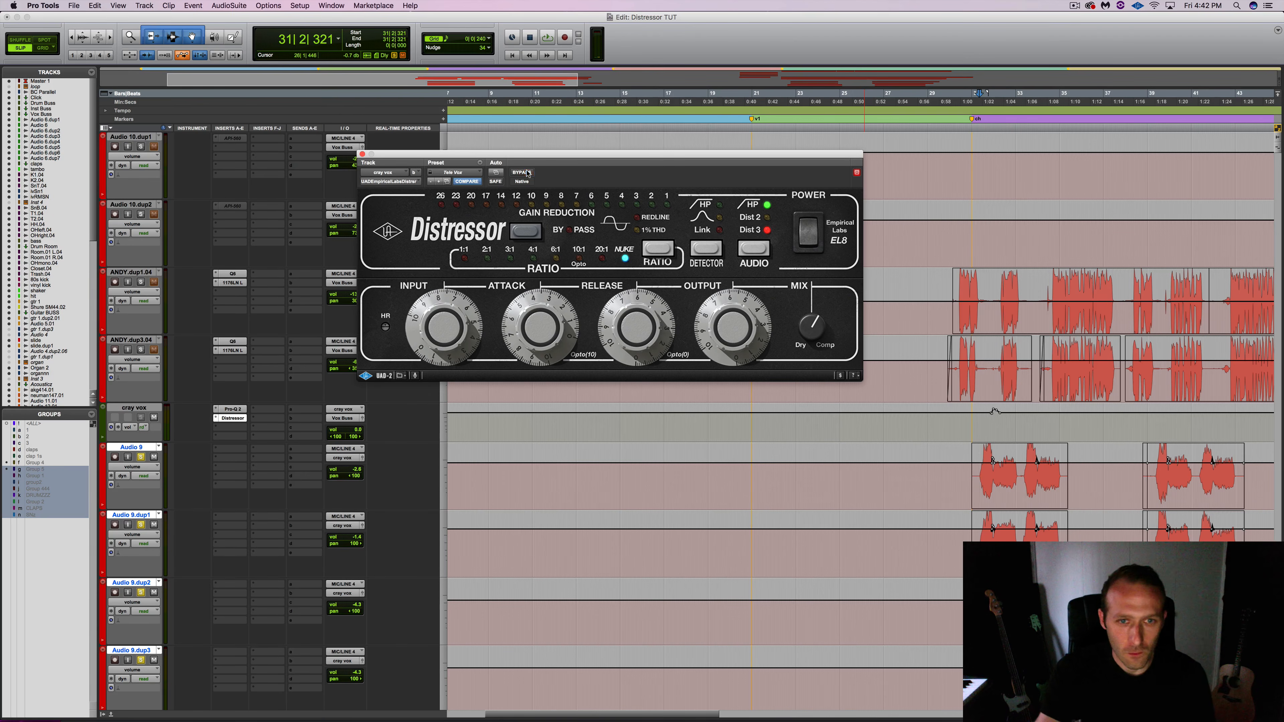
key("space")
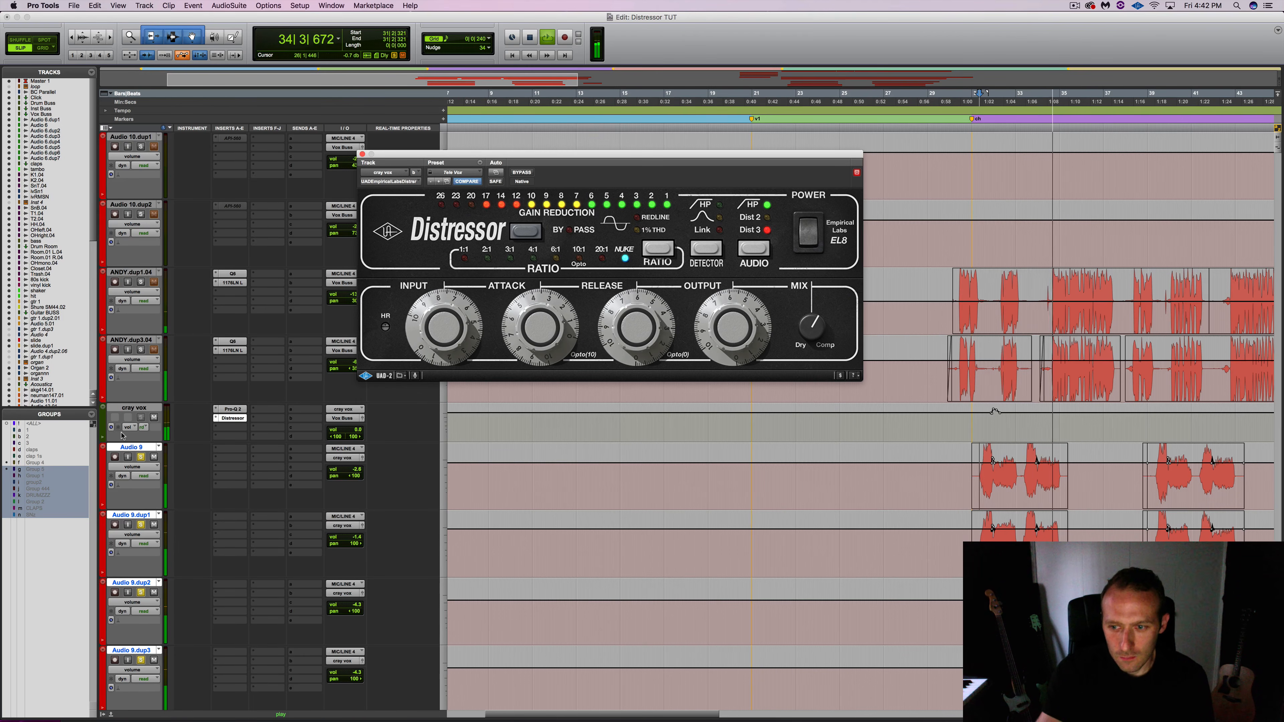
key("space")
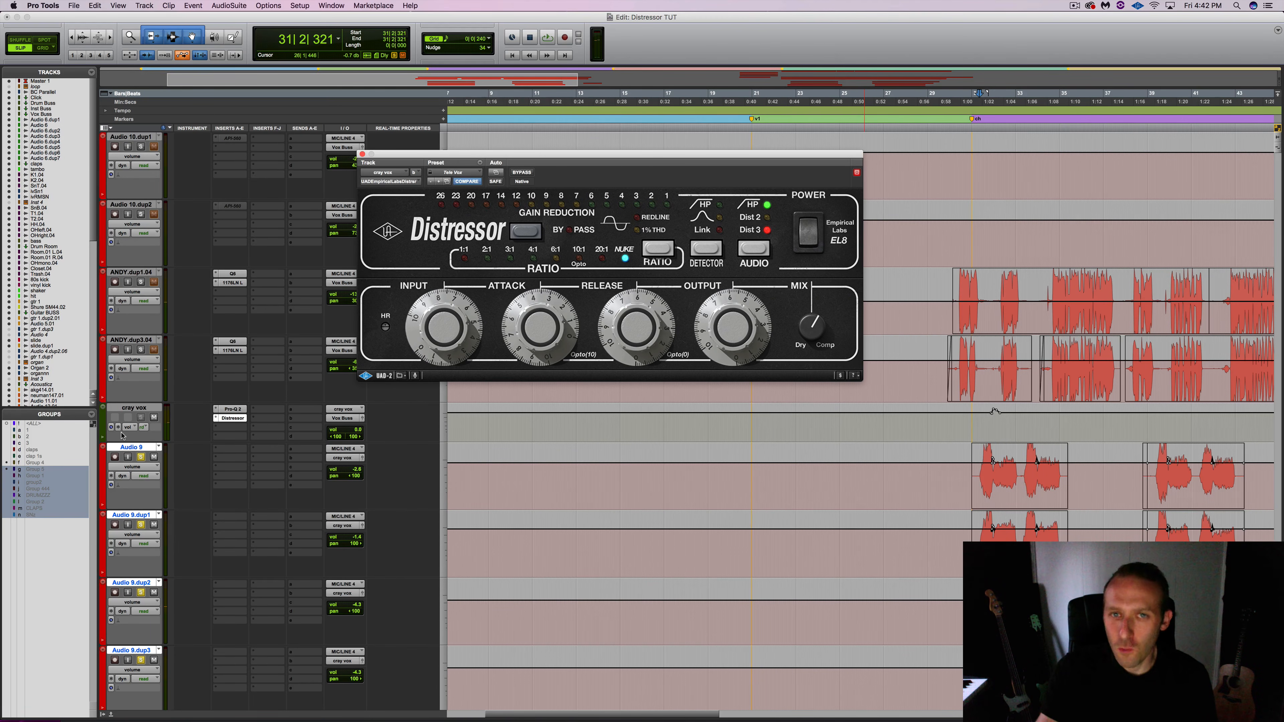
Unsolo the backing vocals and play the full mix from 31|2|321, toggling the cray vox Distressor's bypass to compare and leaving it active.
left_click(141, 457)
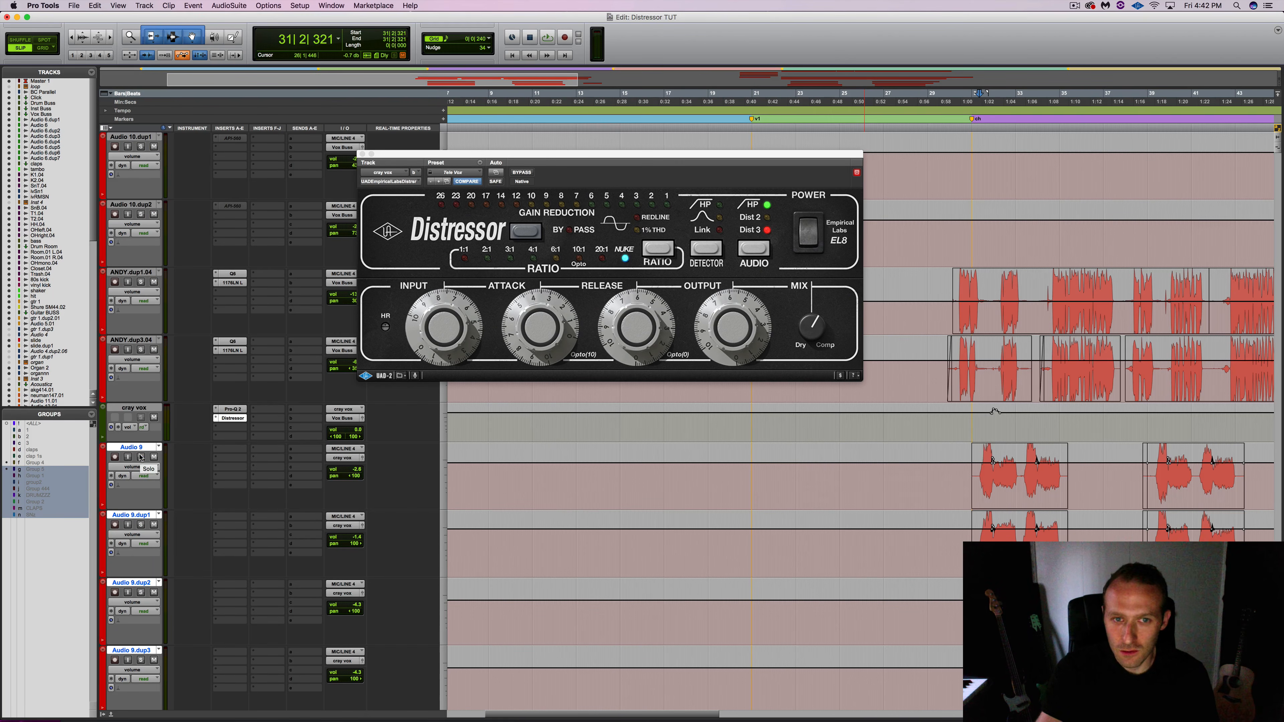
left_click(521, 172)
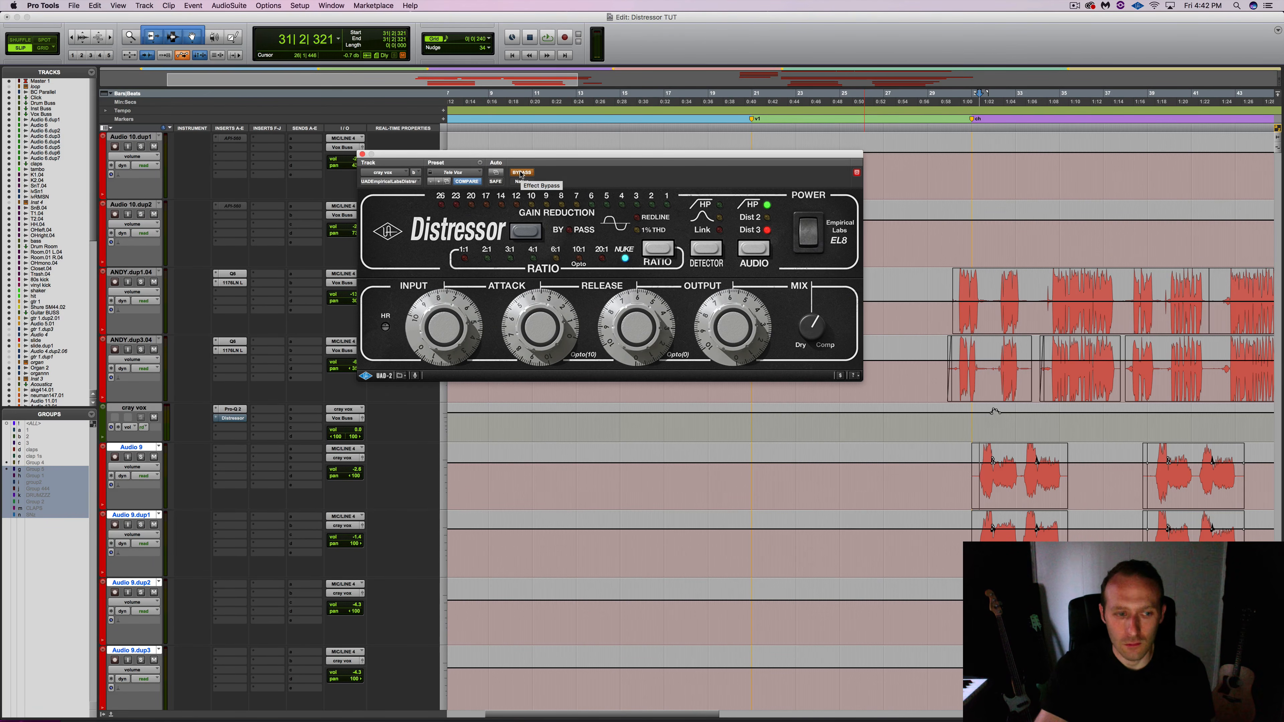
key("space")
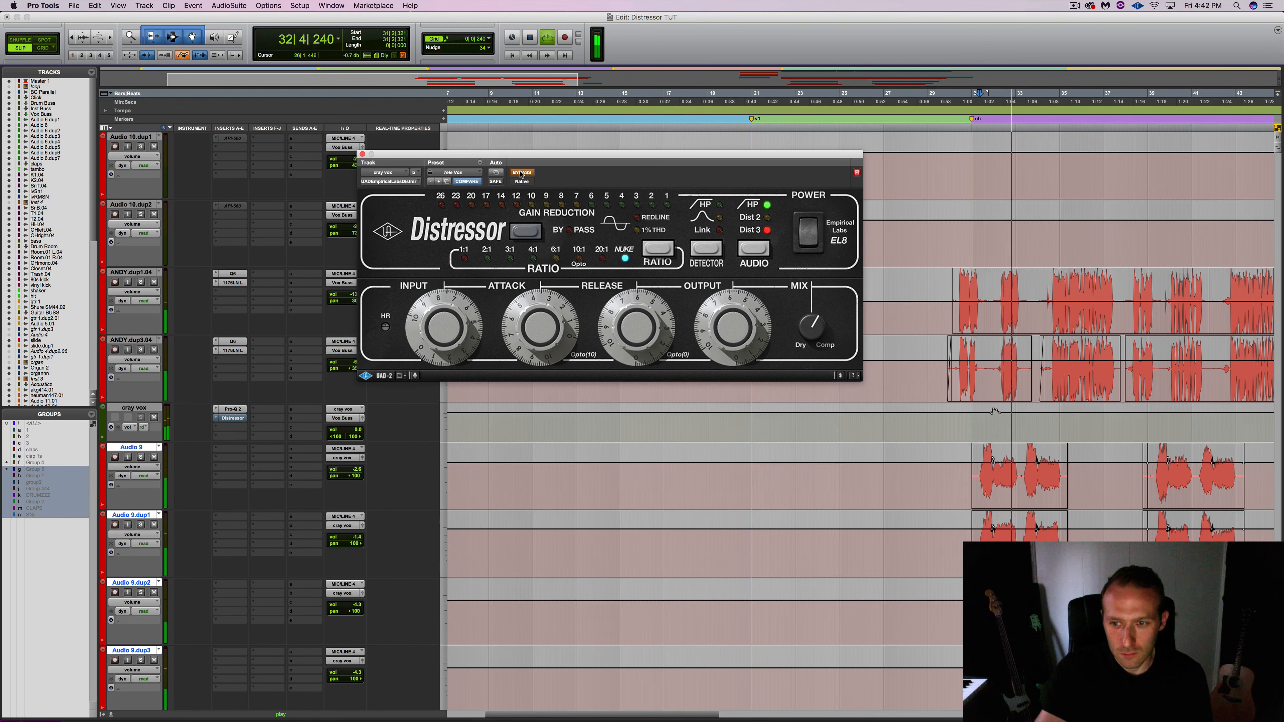
left_click(522, 173)
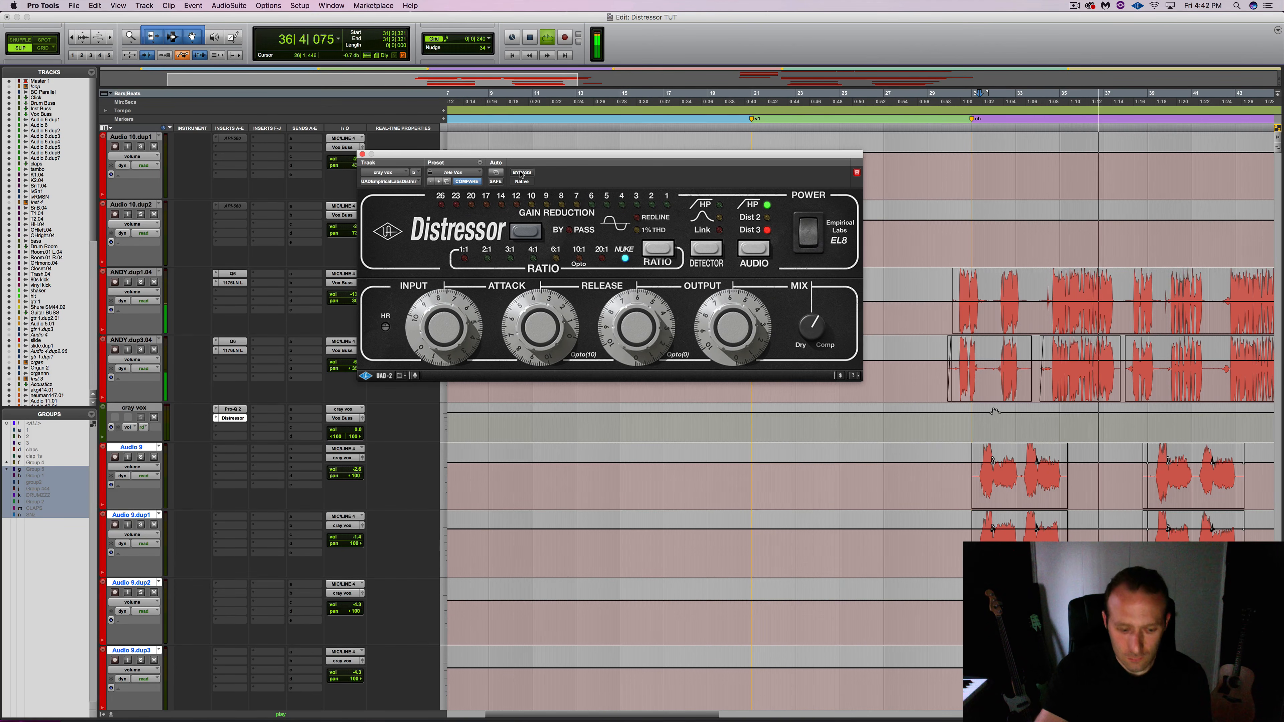
key("super+bracketleft")
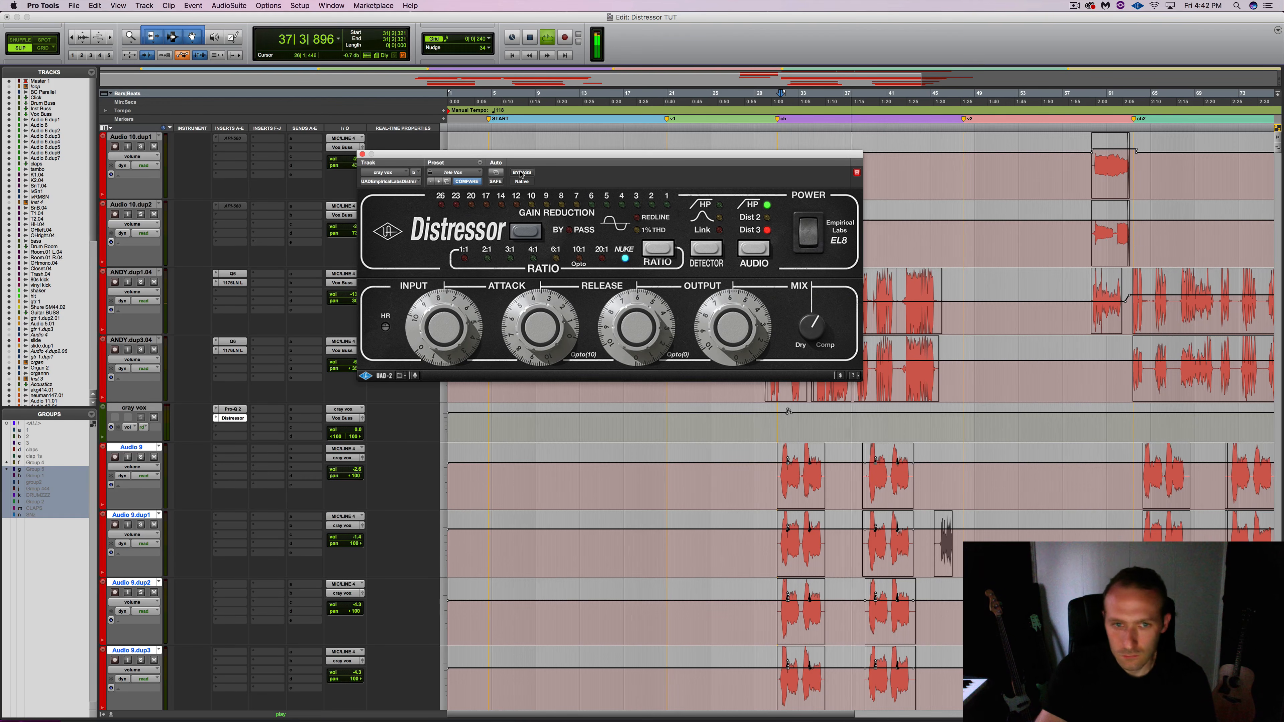
left_click(522, 172)
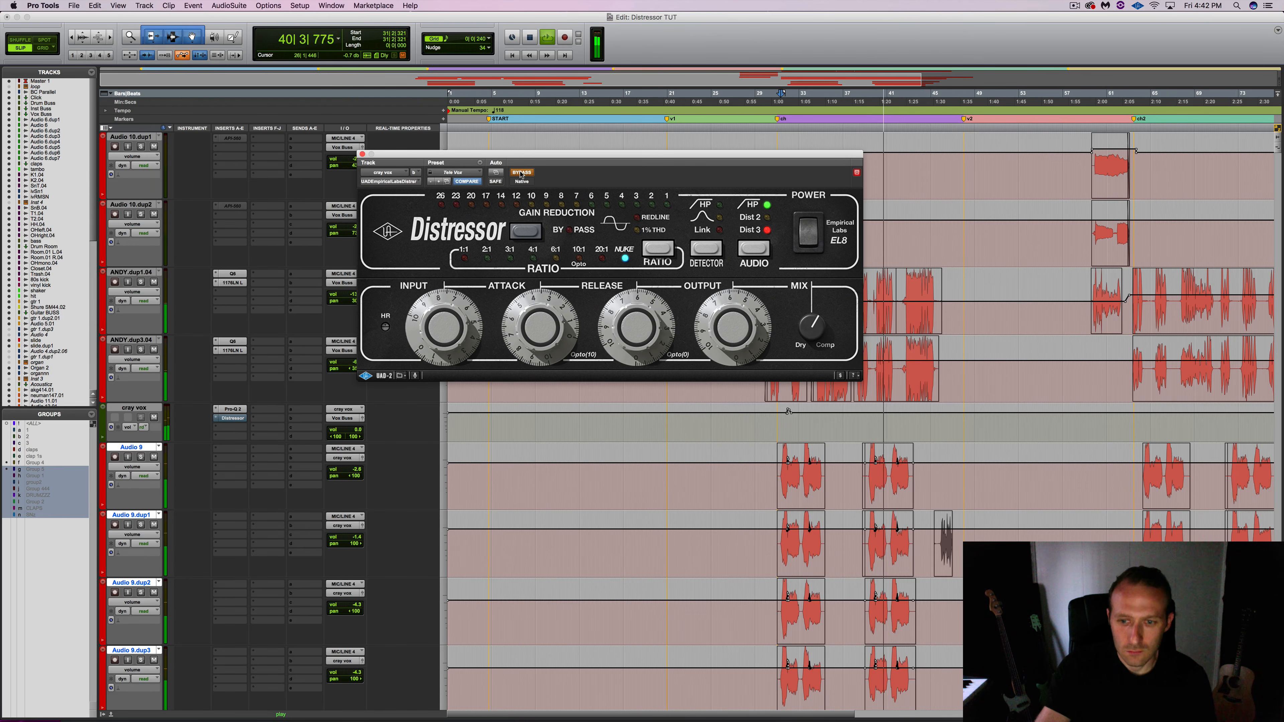
left_click(522, 173)
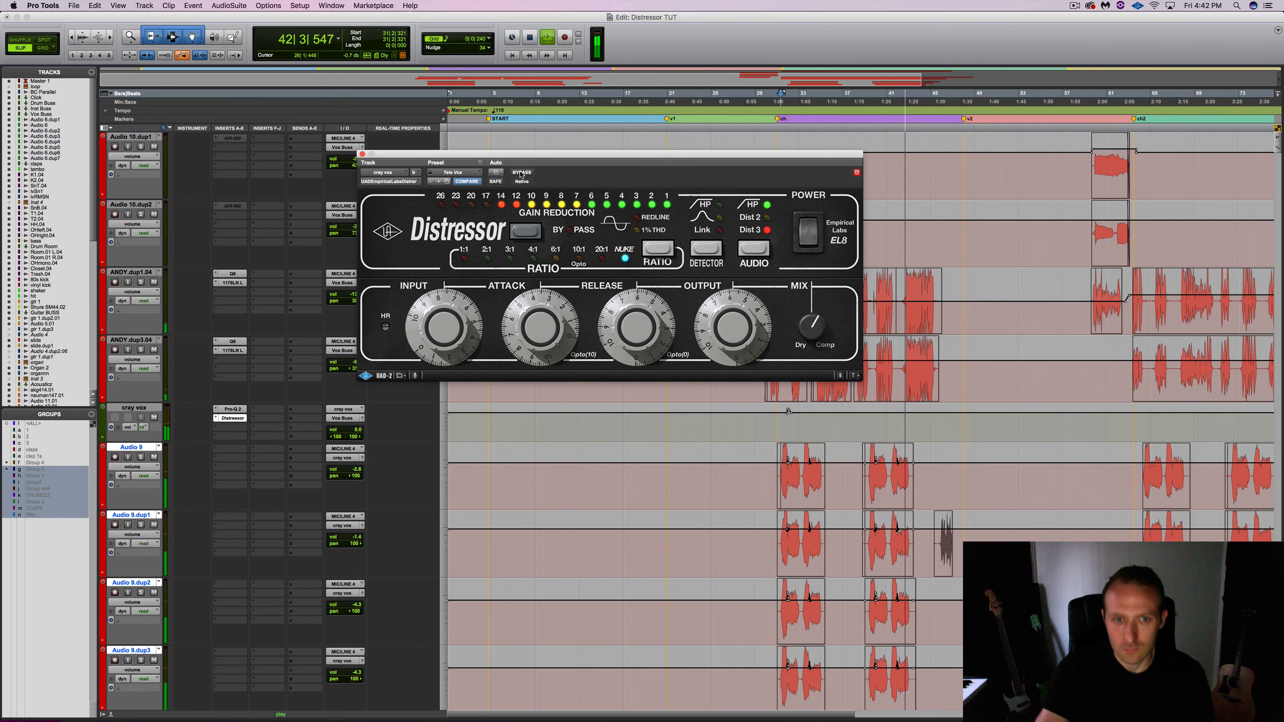
key("space")
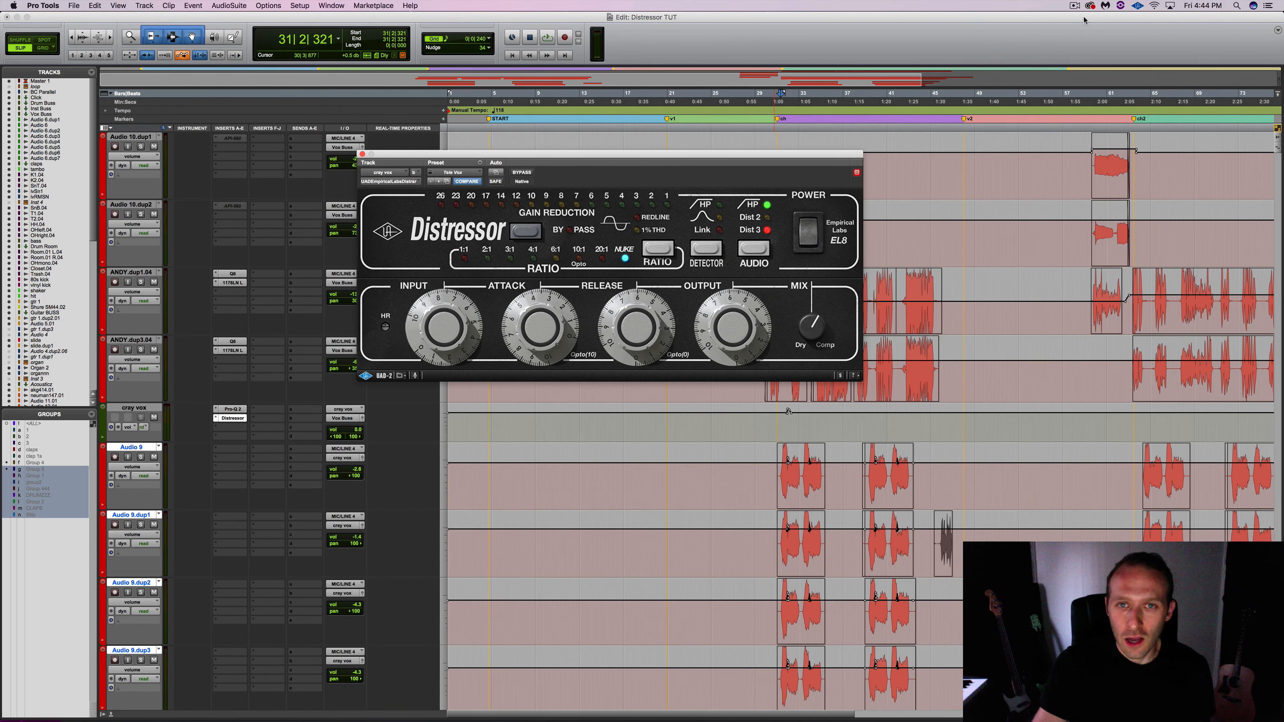